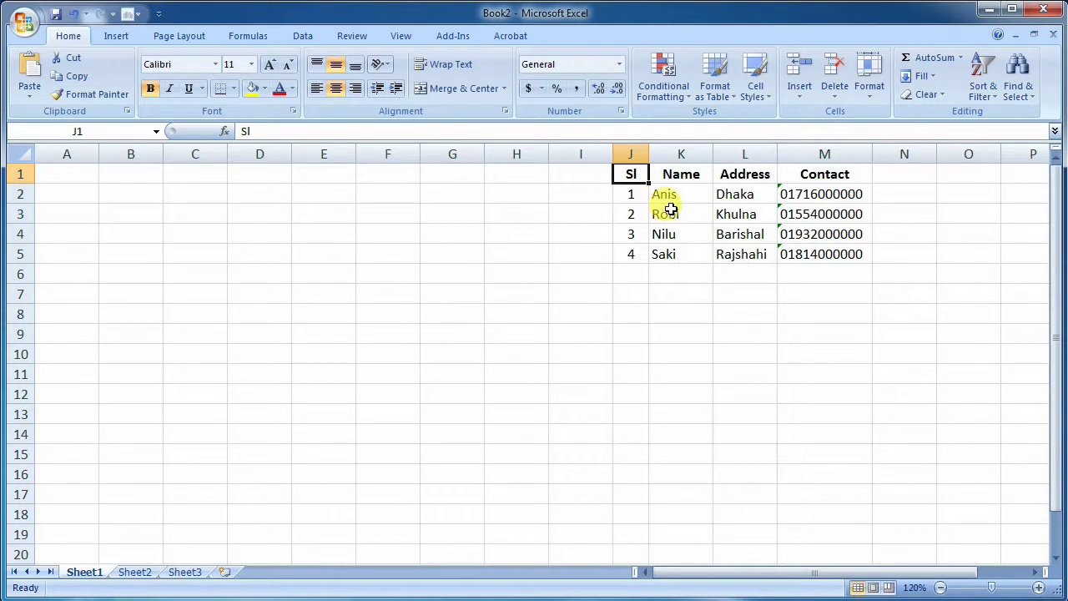
# Select the J1:M5 table and the Name column cells, ending on the second Name entry
pyautogui.click(677, 215)
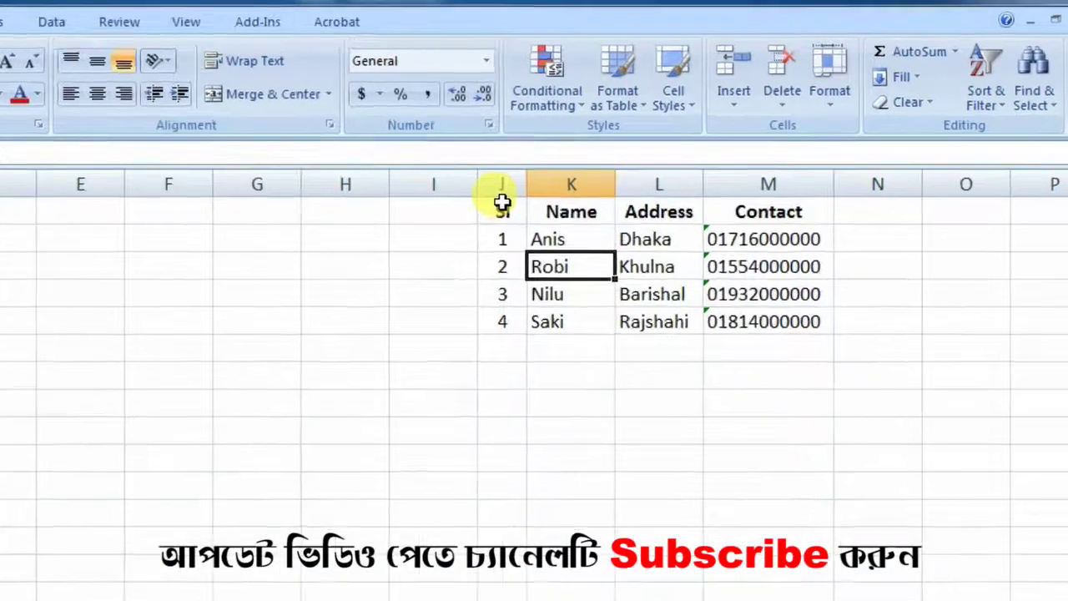
pyautogui.moveTo(637, 171); pyautogui.dragTo(802, 264)
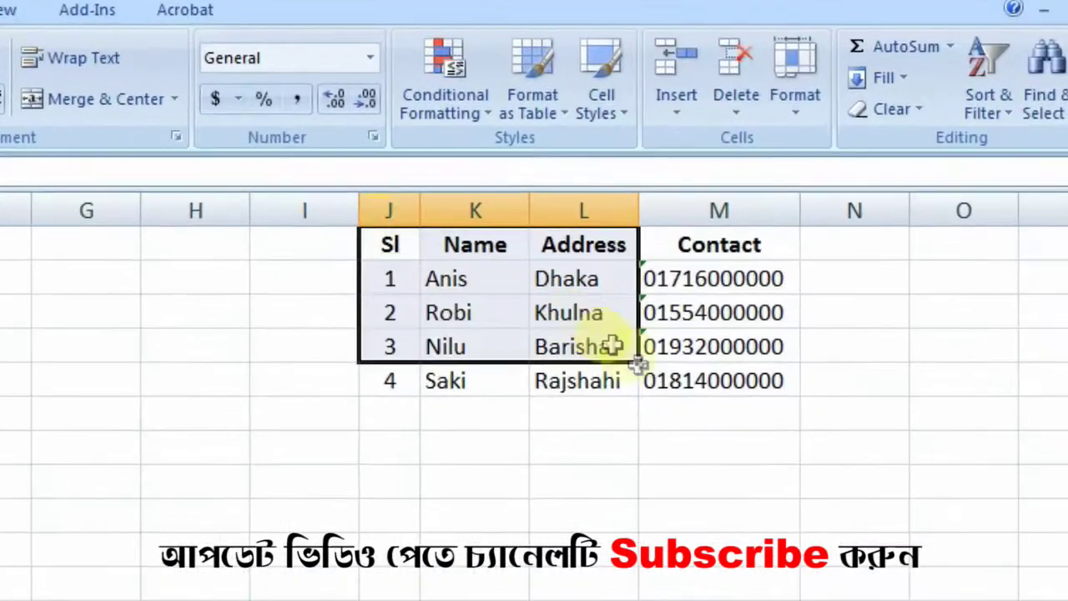
pyautogui.click(389, 274)
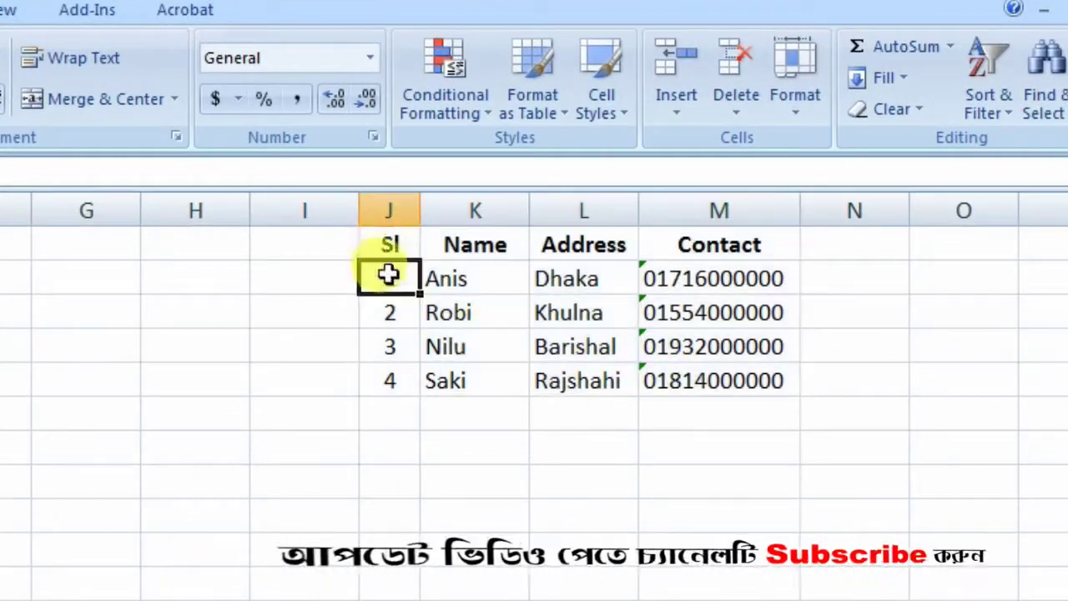
pyautogui.click(489, 253)
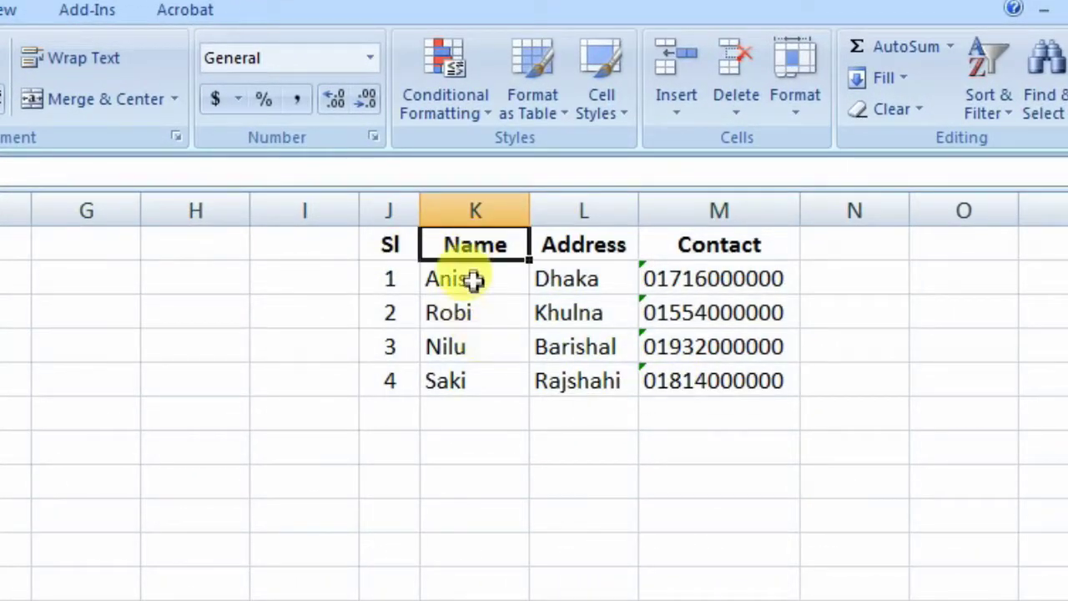
pyautogui.click(472, 281)
pyautogui.click(475, 312)
pyautogui.click(484, 347)
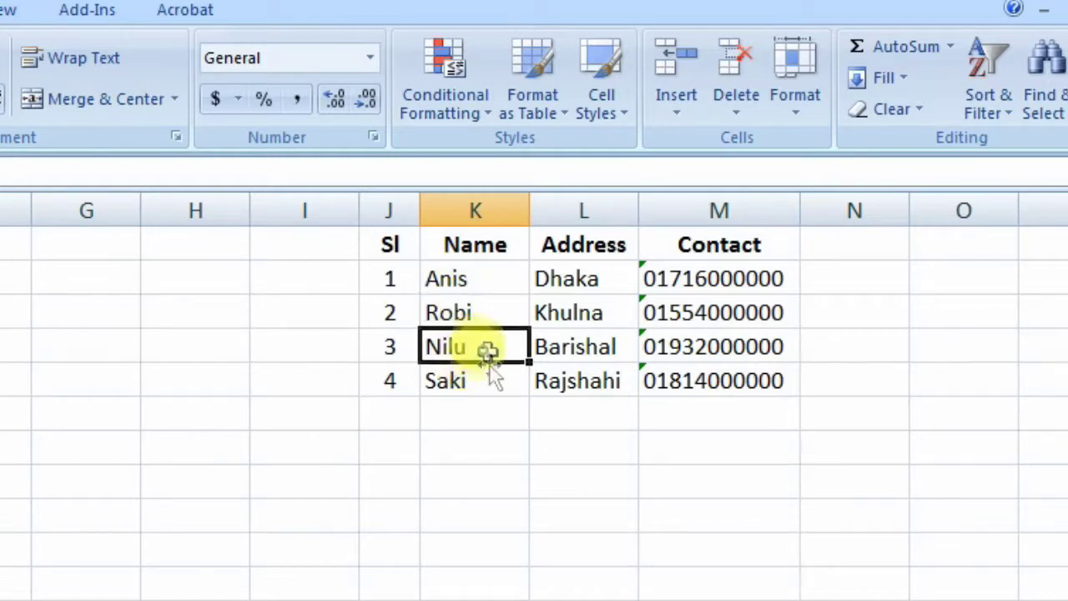
pyautogui.click(484, 377)
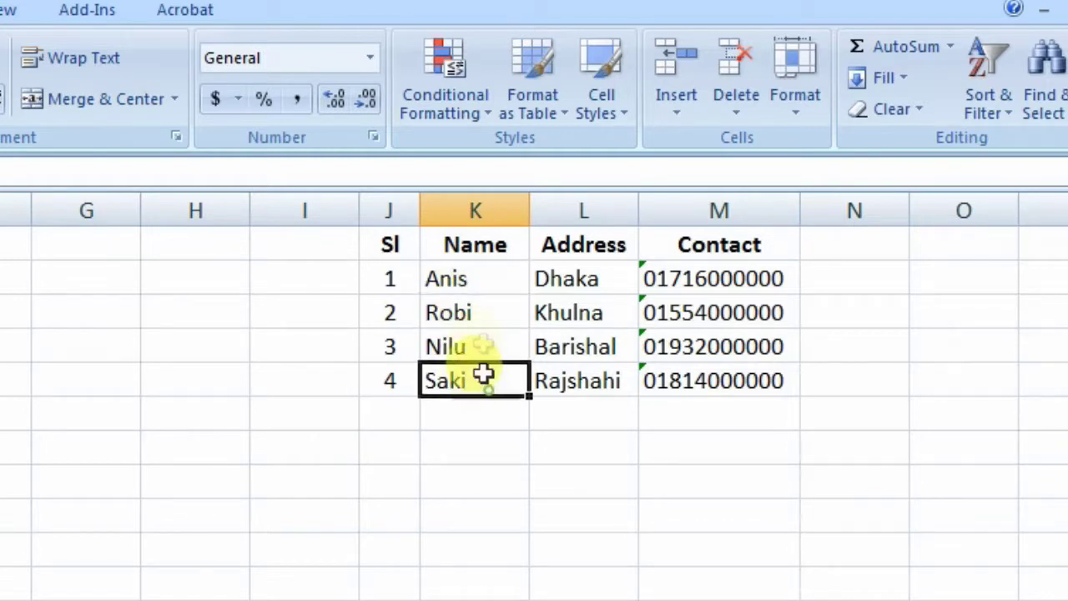
pyautogui.click(472, 282)
pyautogui.click(469, 310)
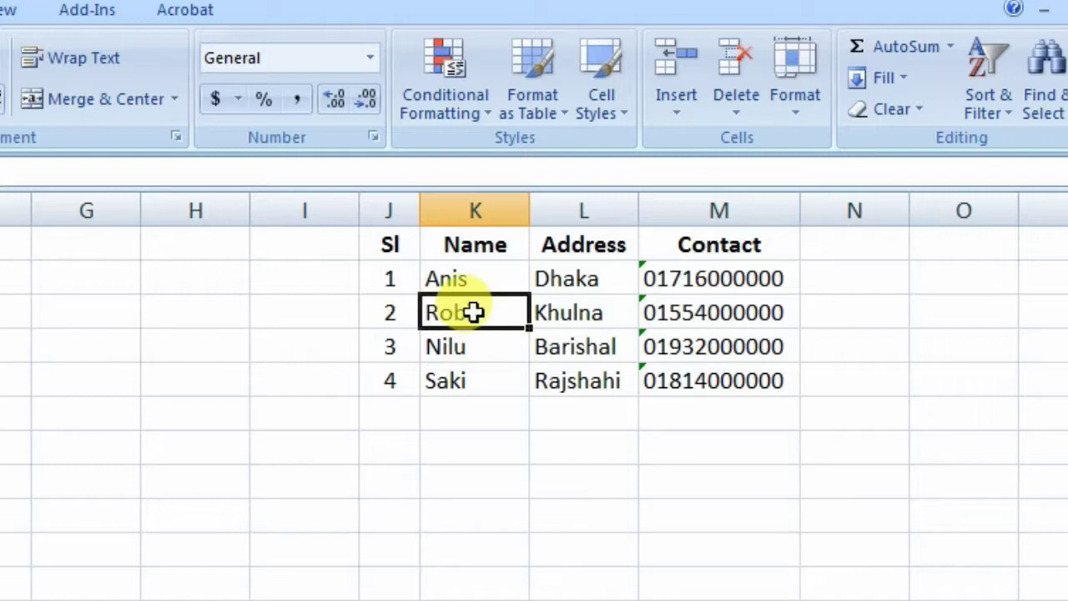
# Insert a blank row above the second Name entry, then delete it again
pyautogui.click(681, 111)
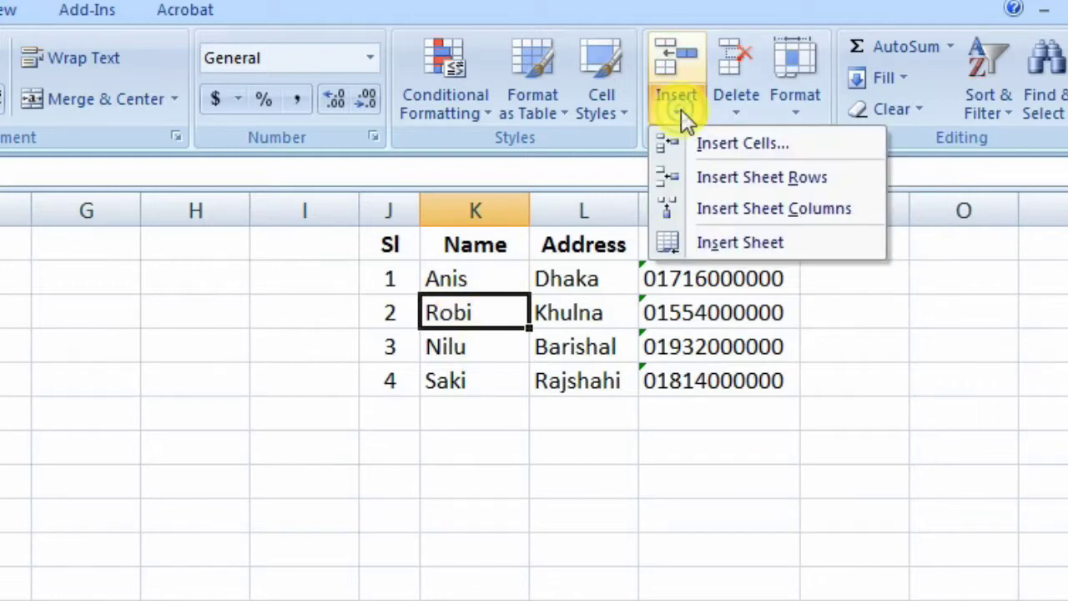
pyautogui.click(771, 177)
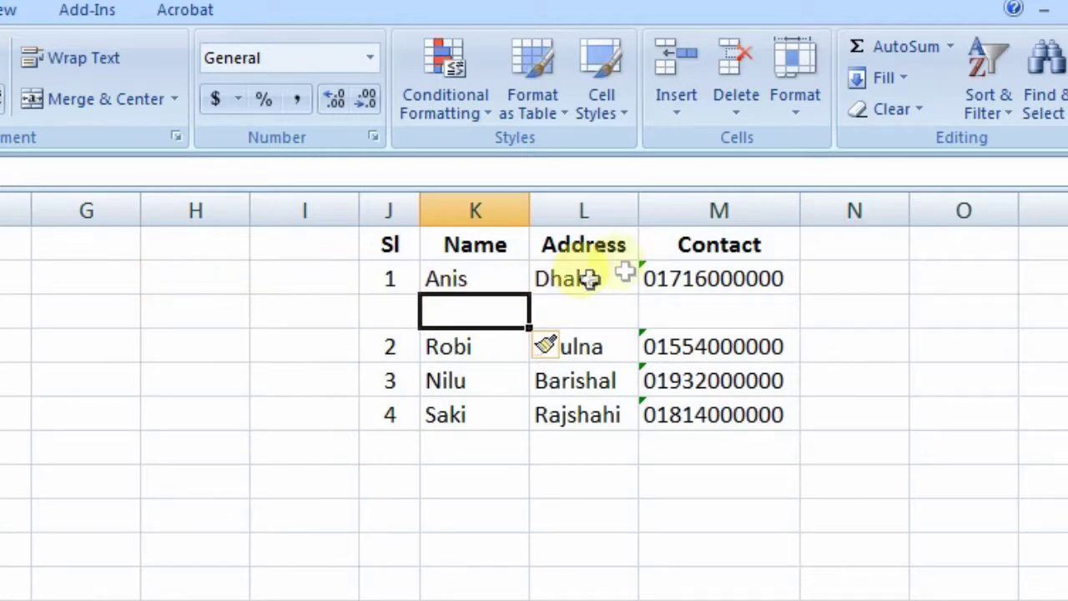
pyautogui.click(737, 111)
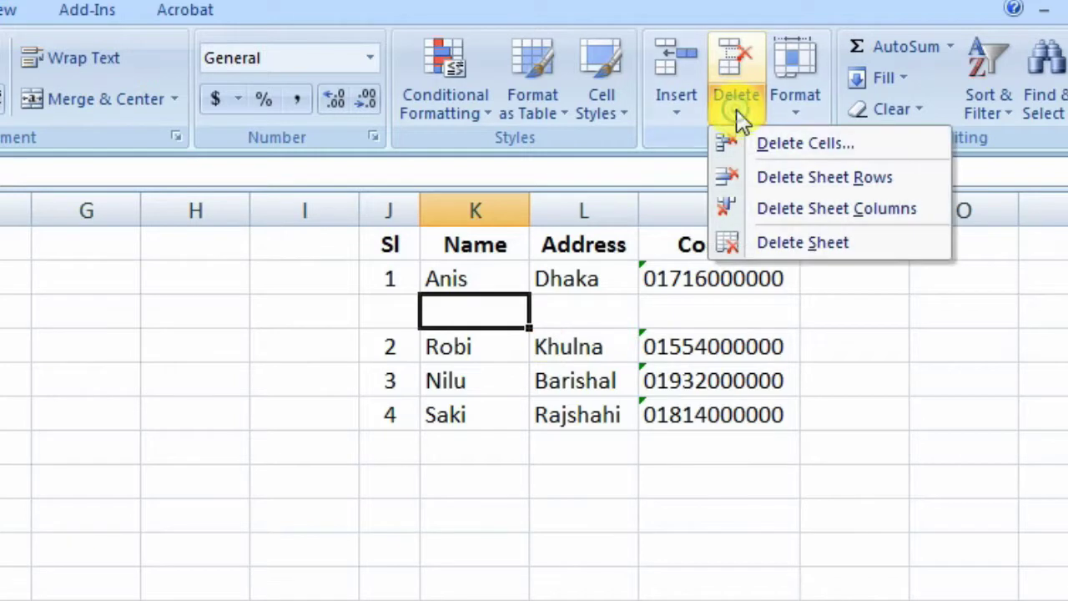
pyautogui.click(842, 179)
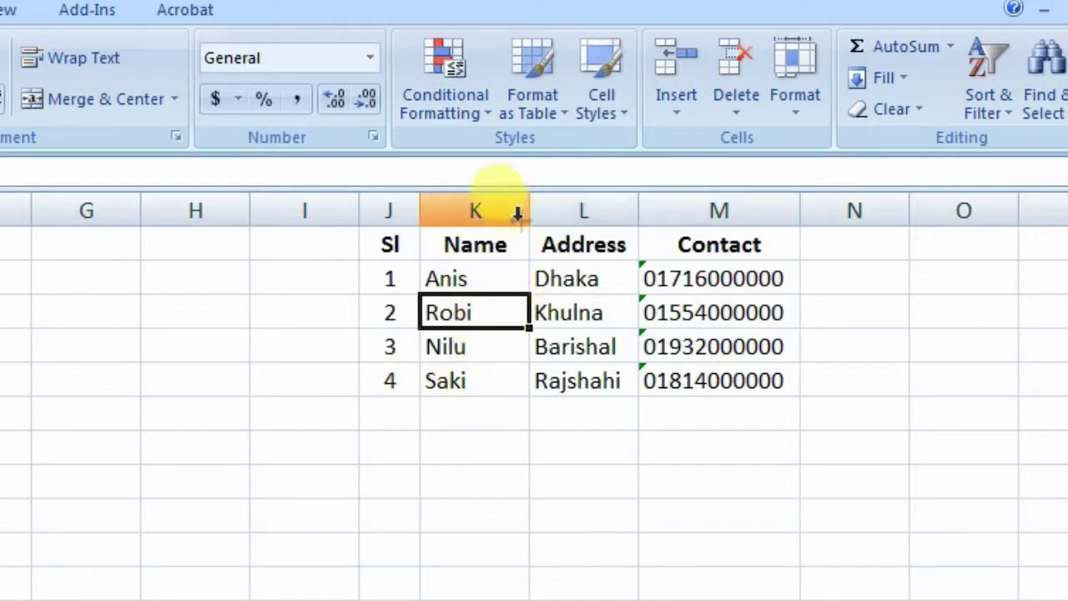
# Insert a blank column before Address, then delete it again
pyautogui.click(476, 212)
pyautogui.click(579, 235)
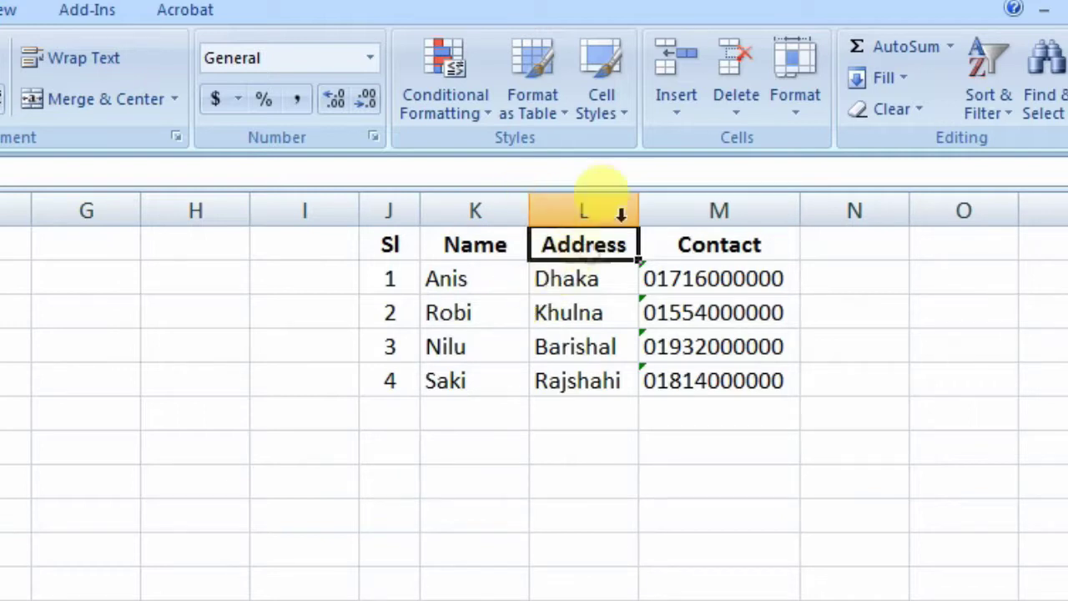
pyautogui.click(674, 119)
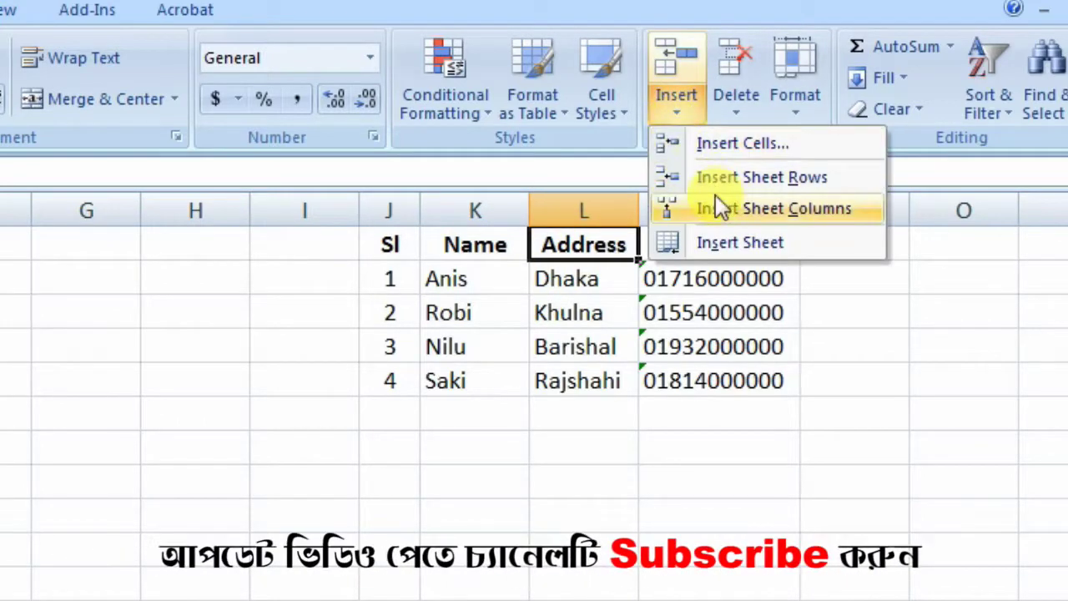
pyautogui.click(781, 213)
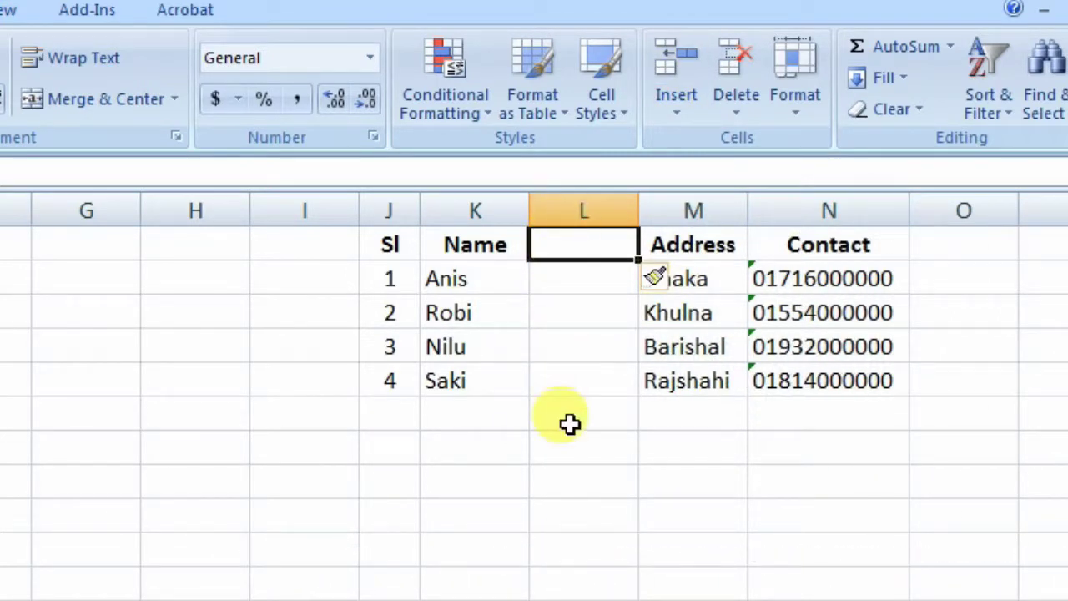
pyautogui.click(735, 108)
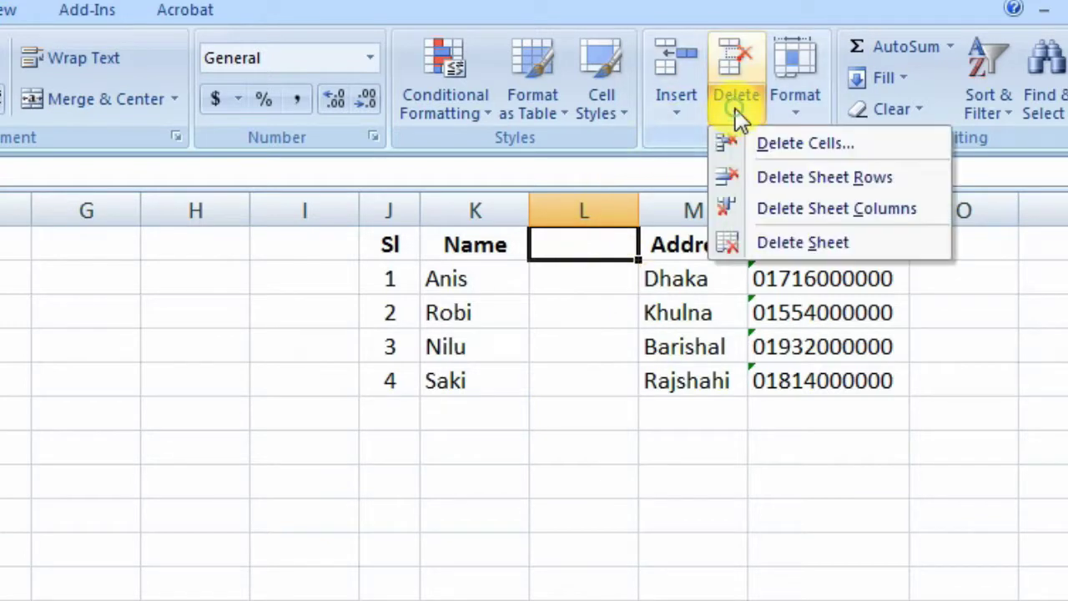
pyautogui.click(813, 211)
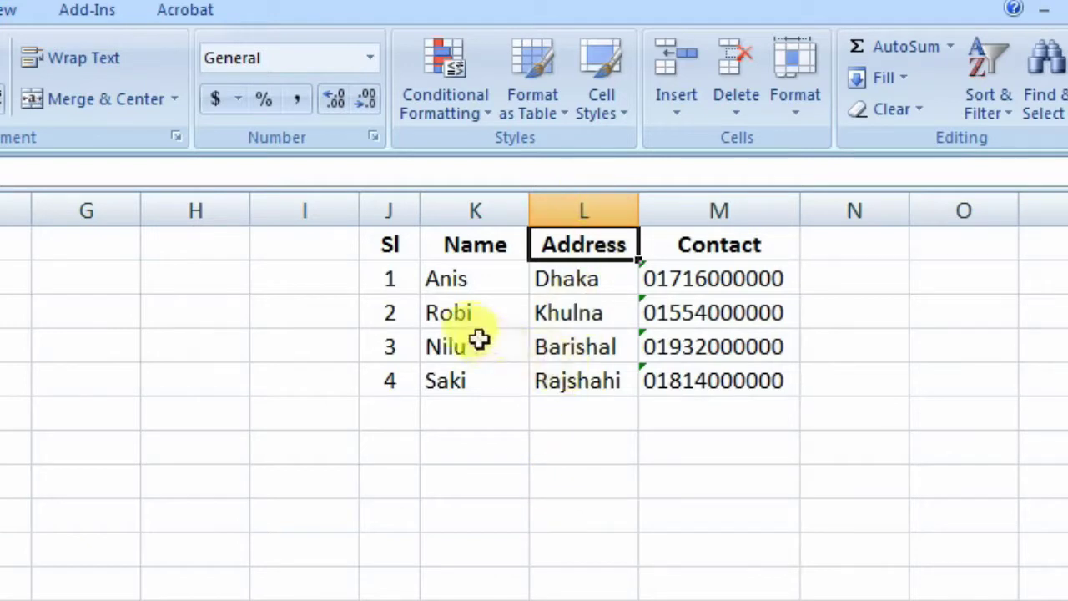
# Insert a single blank cell at K3 with Shift cells down, pushing the names to K6
pyautogui.click(473, 312)
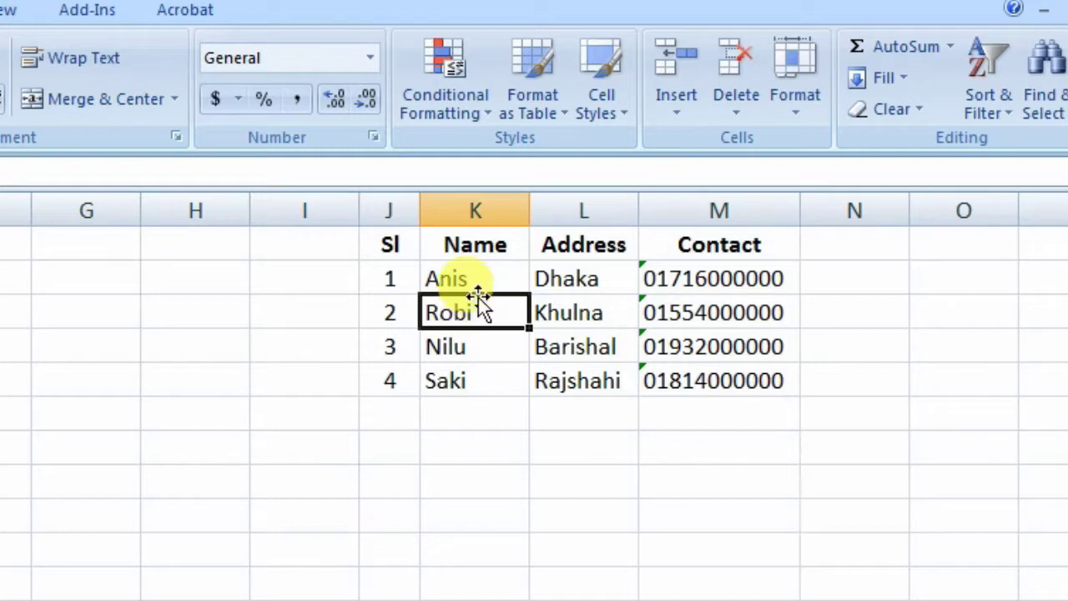
pyautogui.click(485, 407)
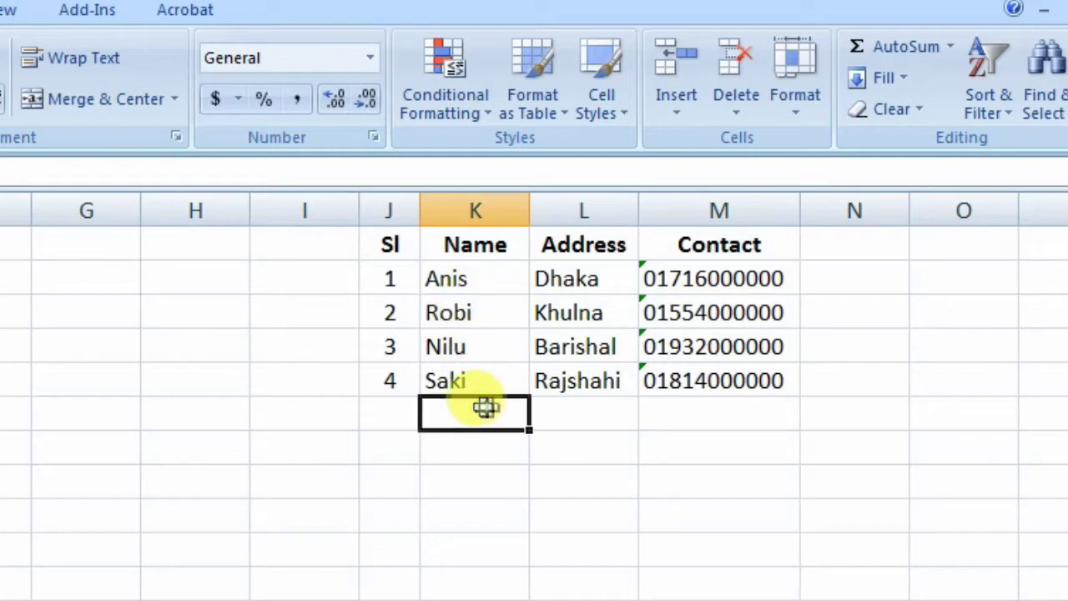
pyautogui.click(543, 415)
pyautogui.click(694, 424)
pyautogui.click(390, 418)
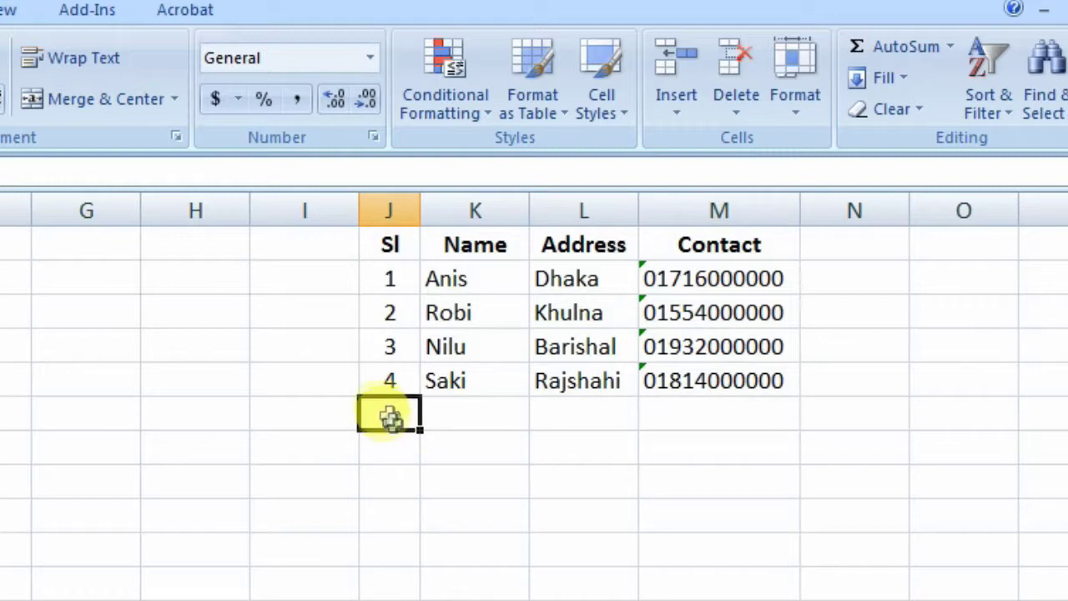
pyautogui.click(470, 316)
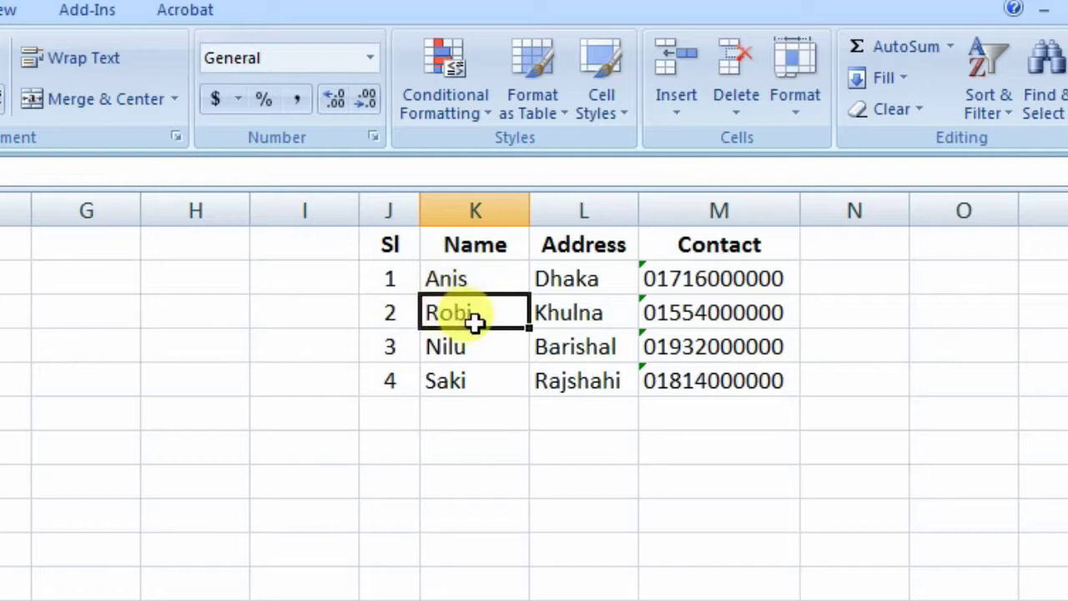
pyautogui.click(680, 113)
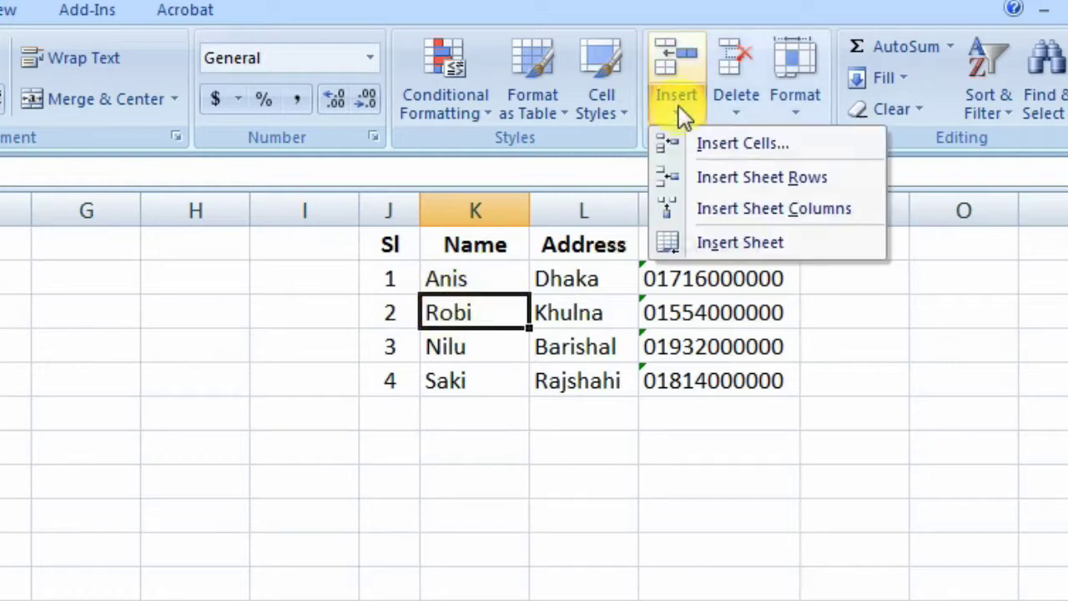
pyautogui.click(735, 142)
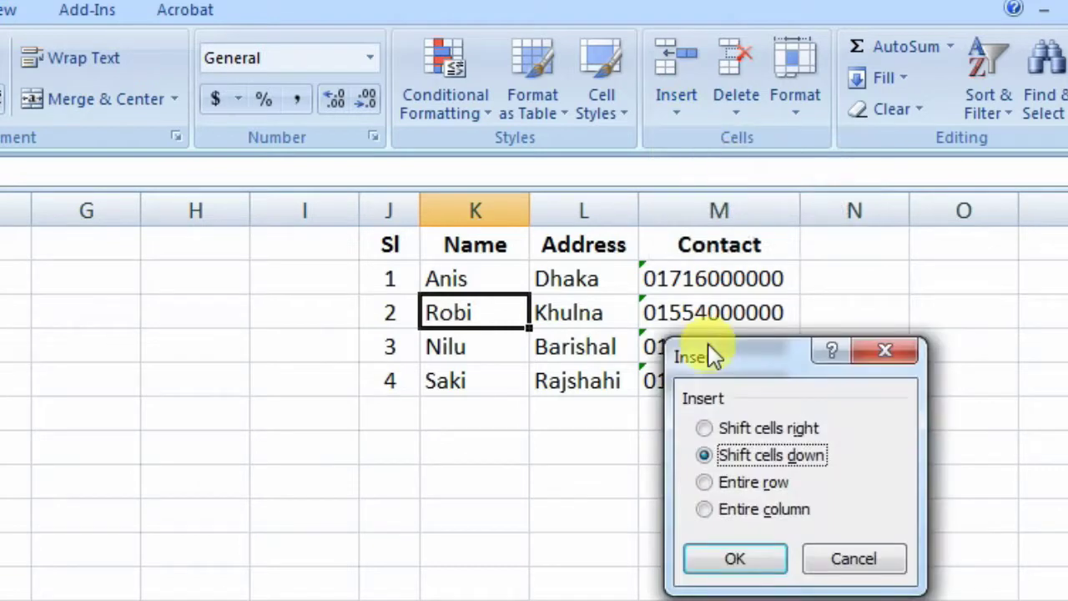
pyautogui.moveTo(733, 356); pyautogui.dragTo(671, 271)
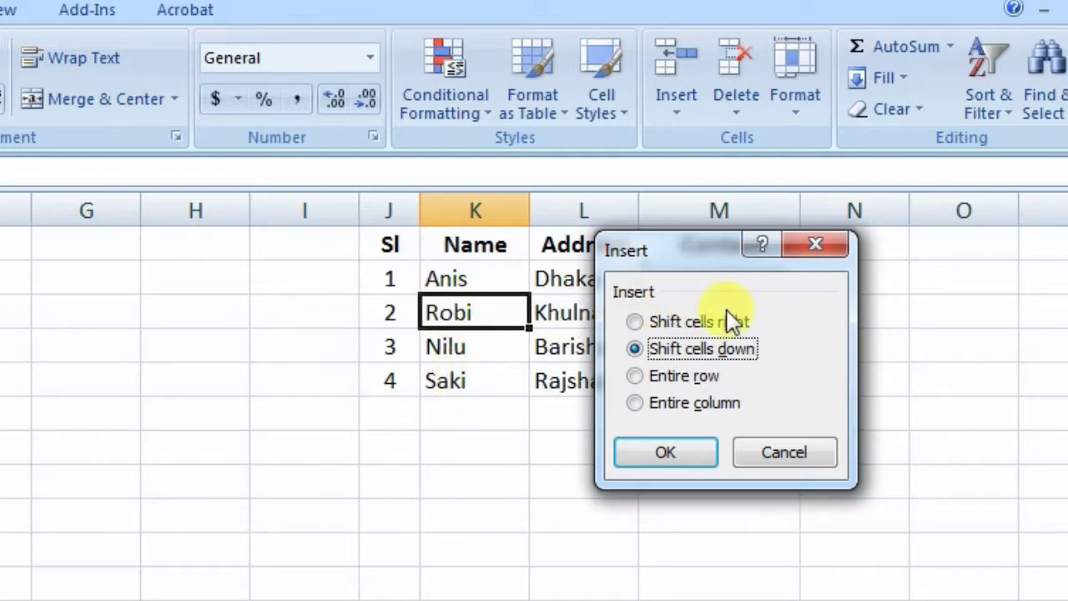
pyautogui.click(671, 451)
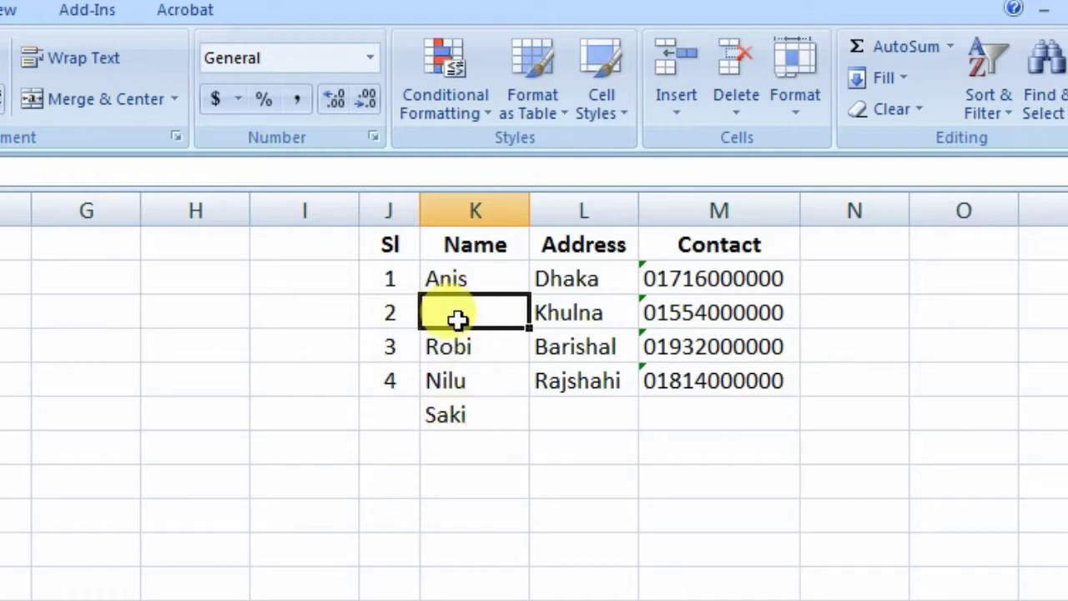
# Delete the blank K3 cell with Shift cells up so names fill K2:K5
pyautogui.click(738, 117)
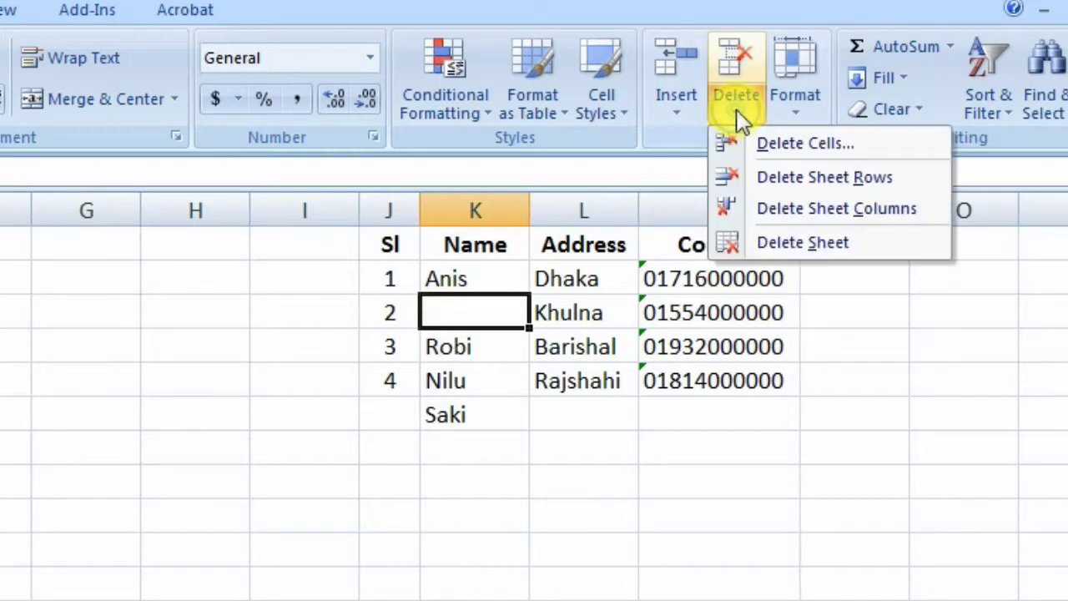
pyautogui.click(786, 147)
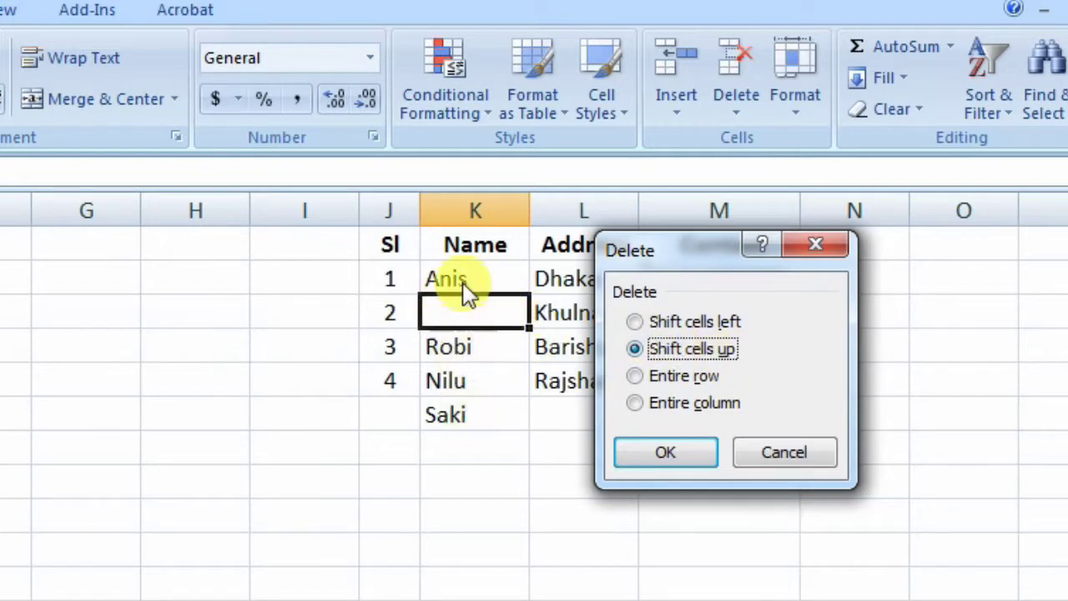
pyautogui.click(667, 454)
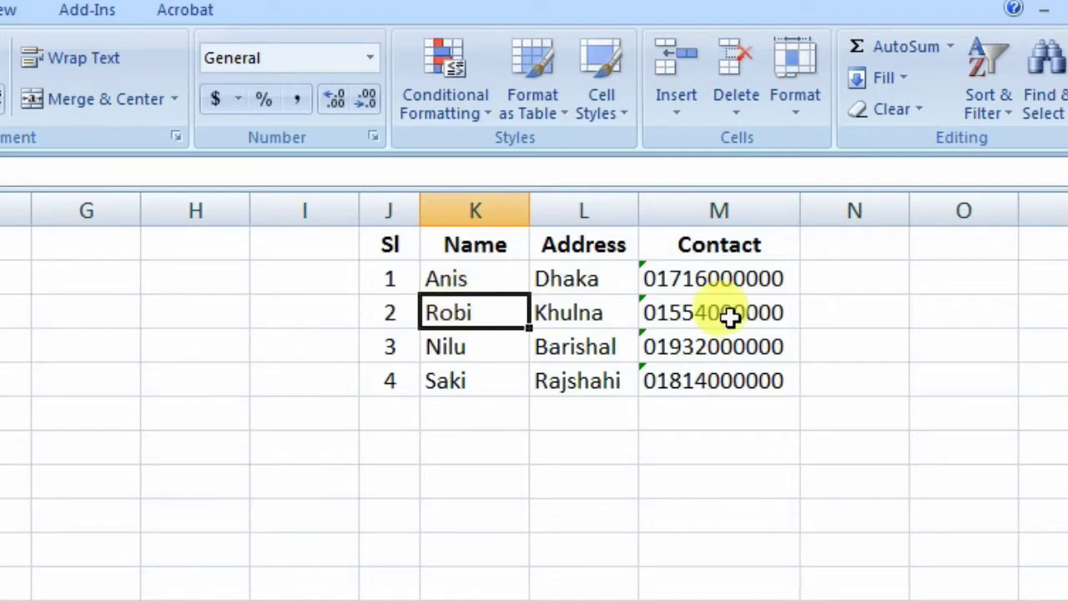
pyautogui.click(686, 112)
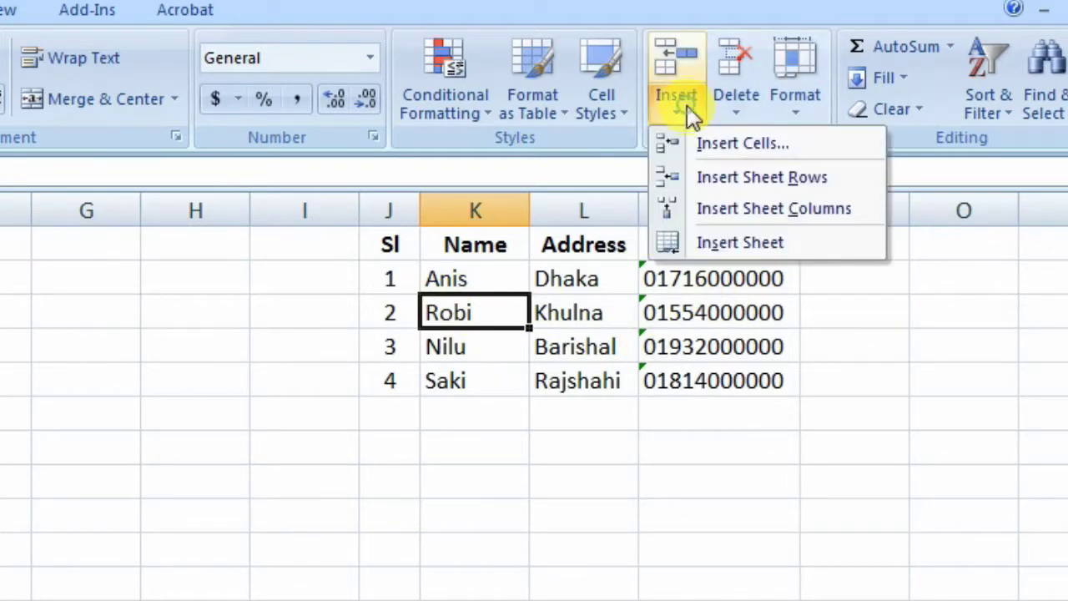
pyautogui.click(705, 148)
pyautogui.click(690, 324)
pyautogui.click(670, 455)
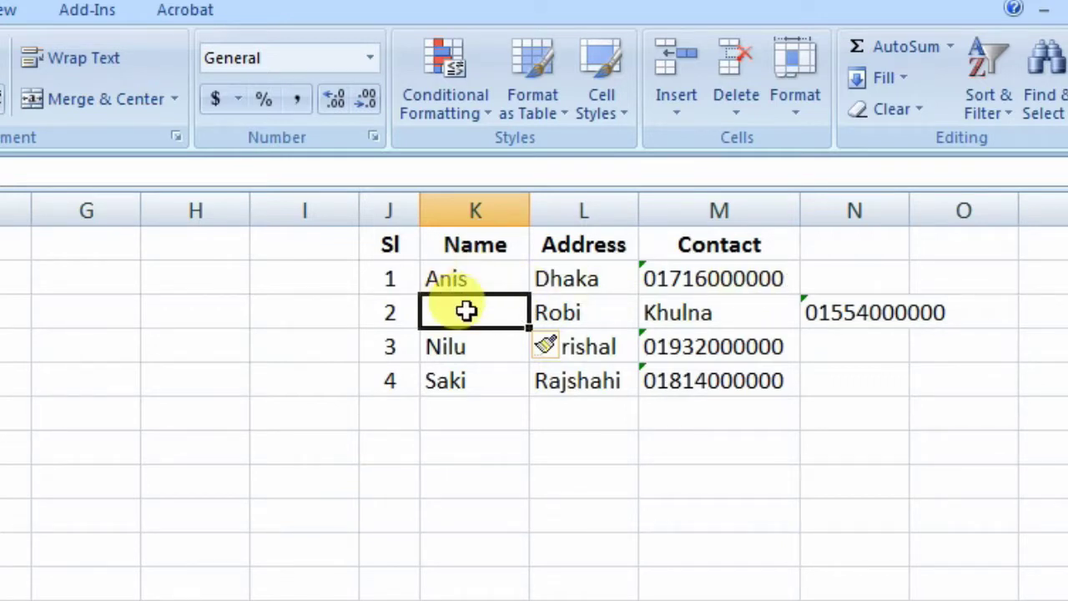
pyautogui.click(724, 113)
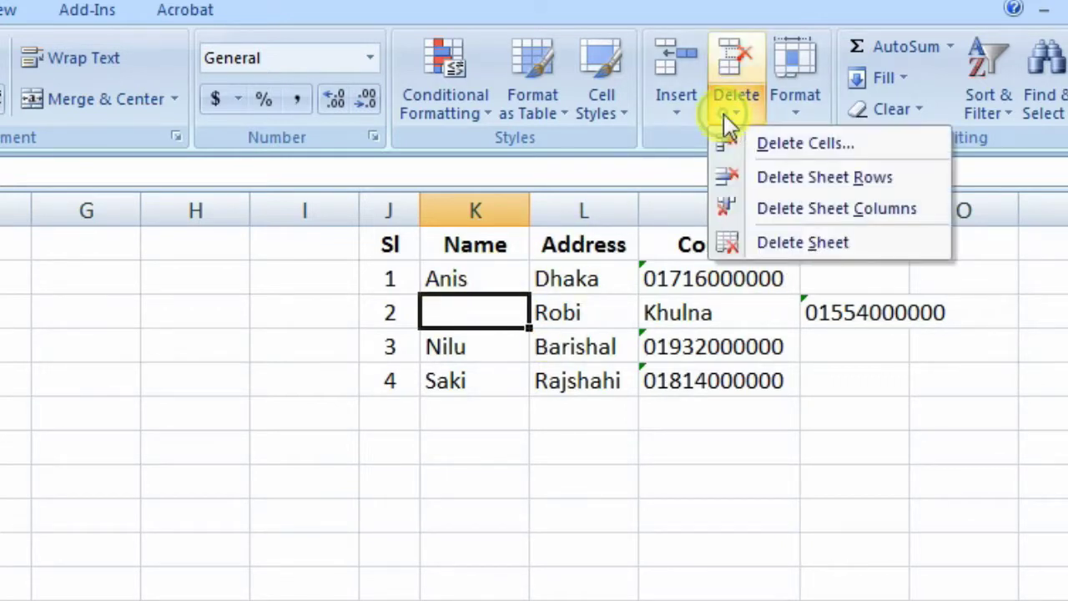
pyautogui.click(808, 147)
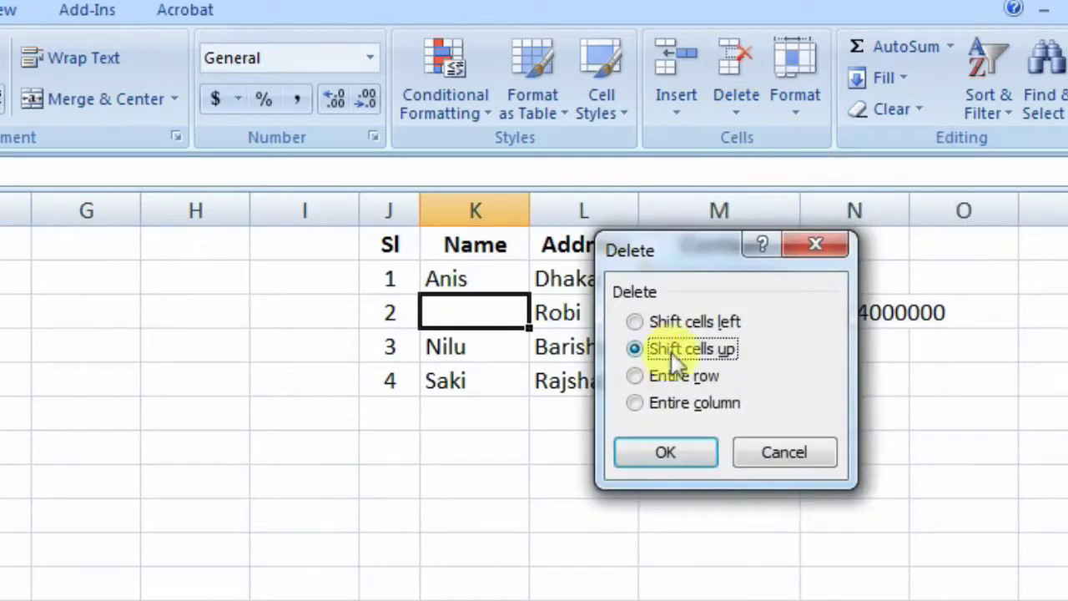
pyautogui.click(701, 318)
pyautogui.moveTo(669, 248); pyautogui.dragTo(705, 390)
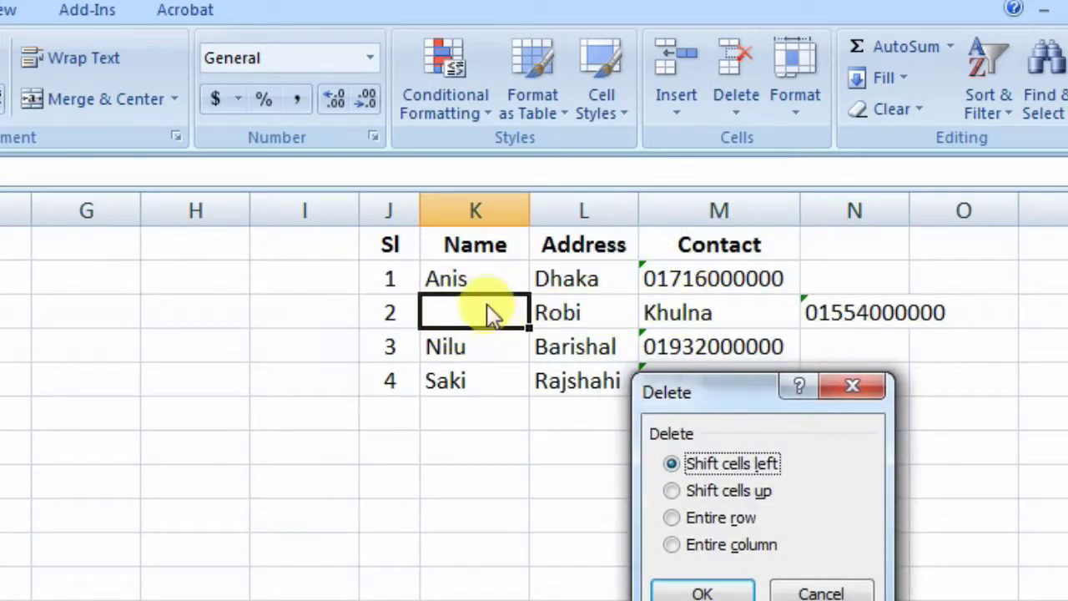
pyautogui.click(738, 591)
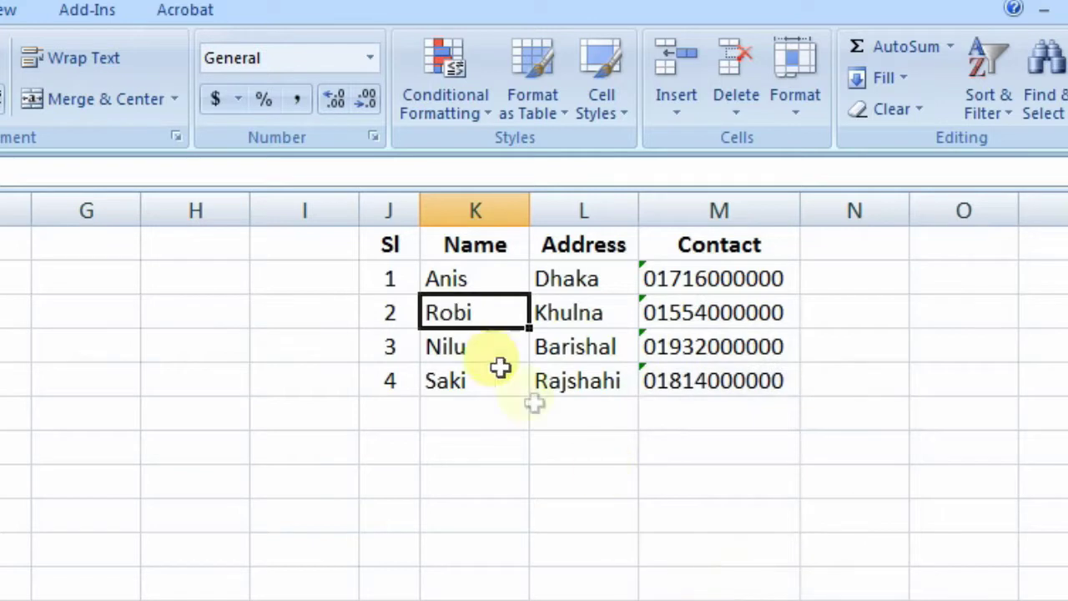
pyautogui.click(685, 110)
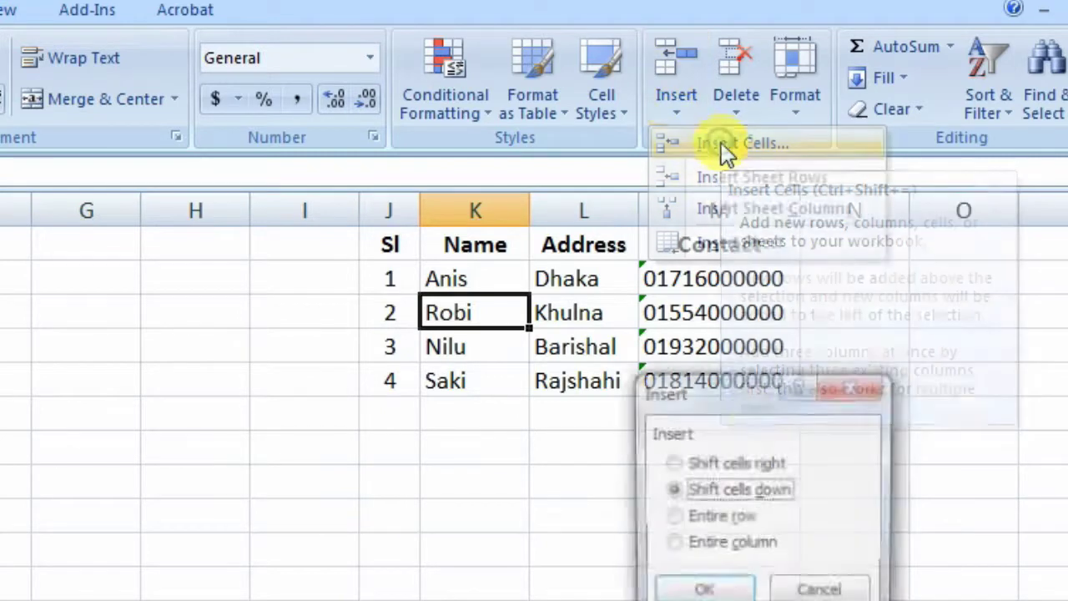
pyautogui.click(721, 143)
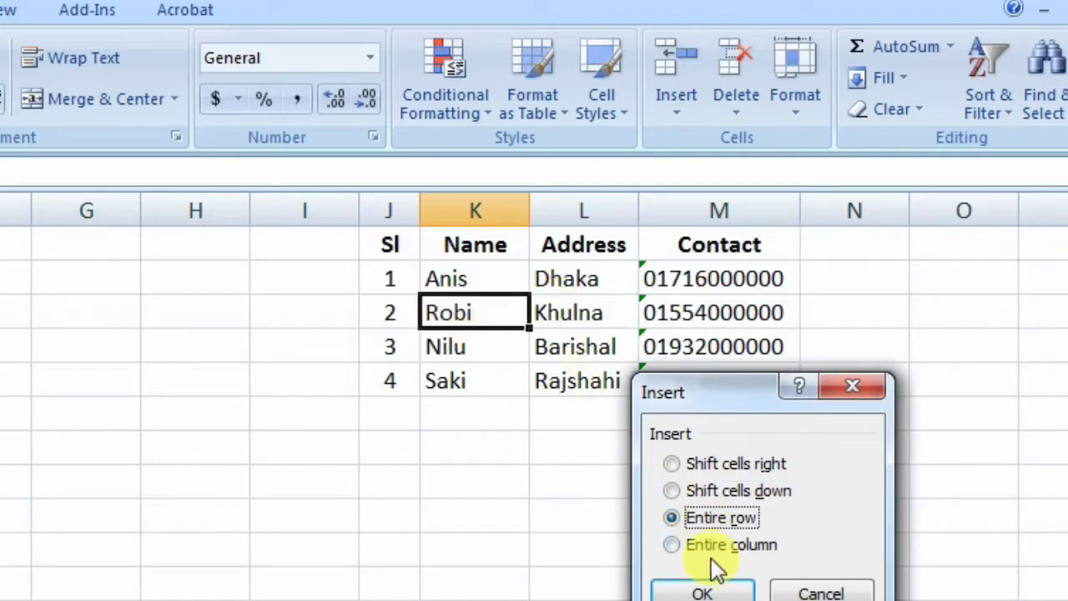
pyautogui.click(715, 553)
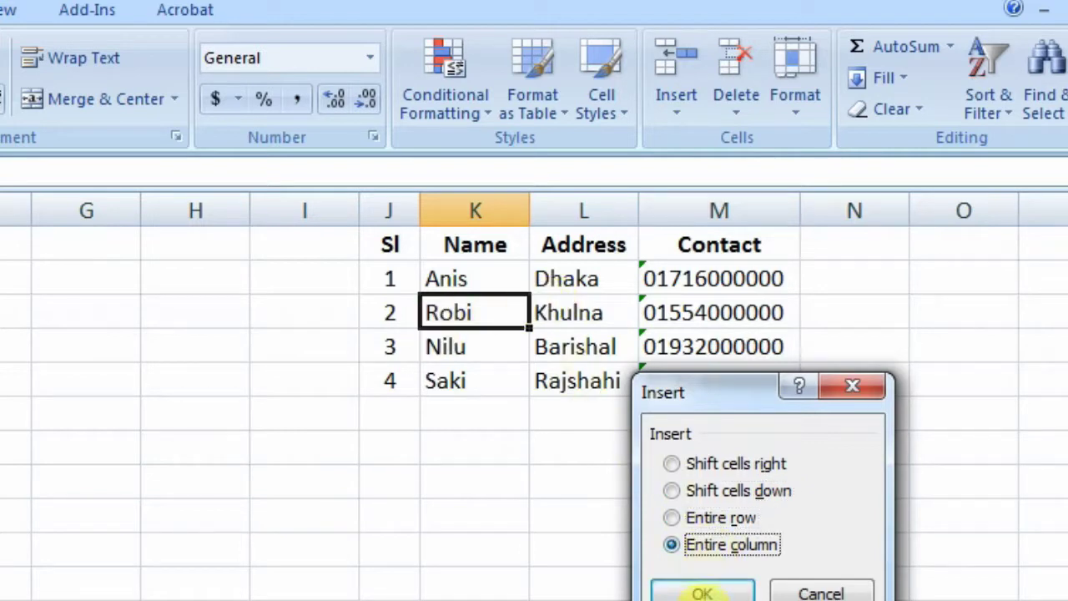
pyautogui.click(718, 518)
pyautogui.click(702, 593)
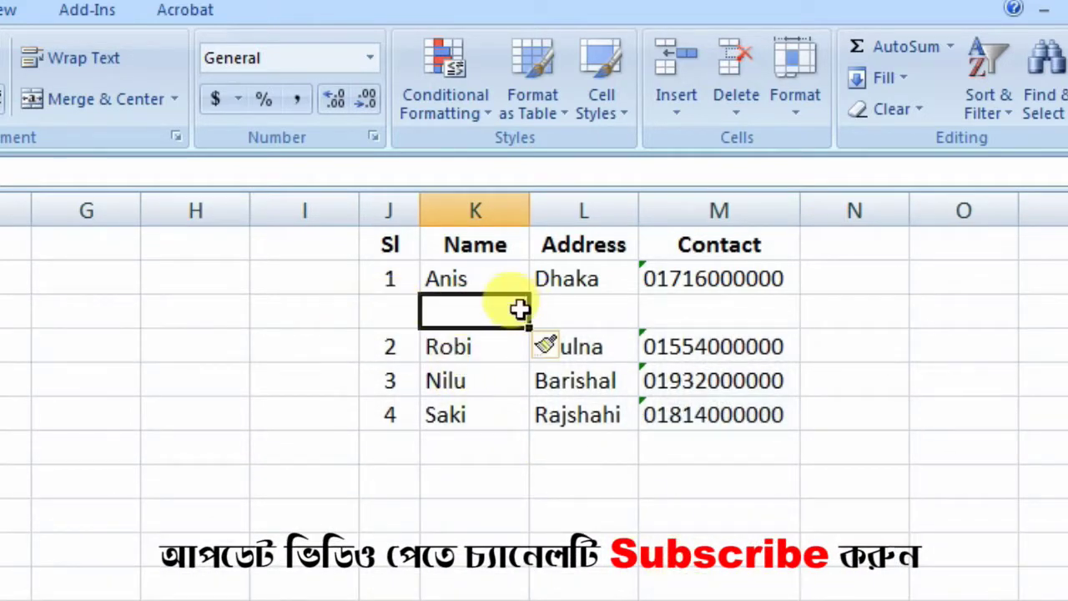
pyautogui.click(737, 113)
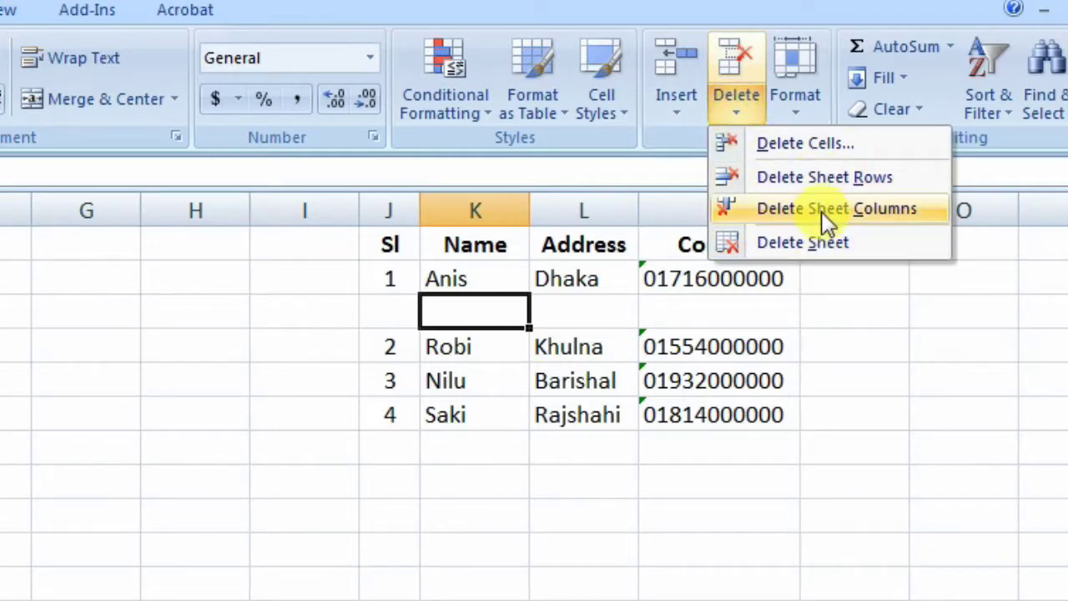
pyautogui.click(789, 144)
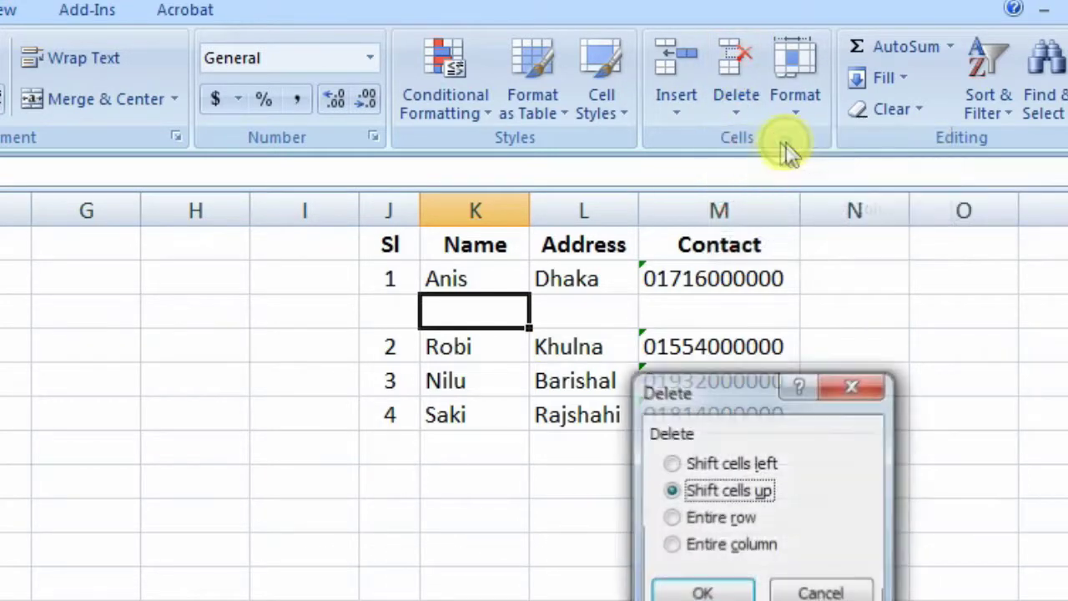
pyautogui.click(708, 526)
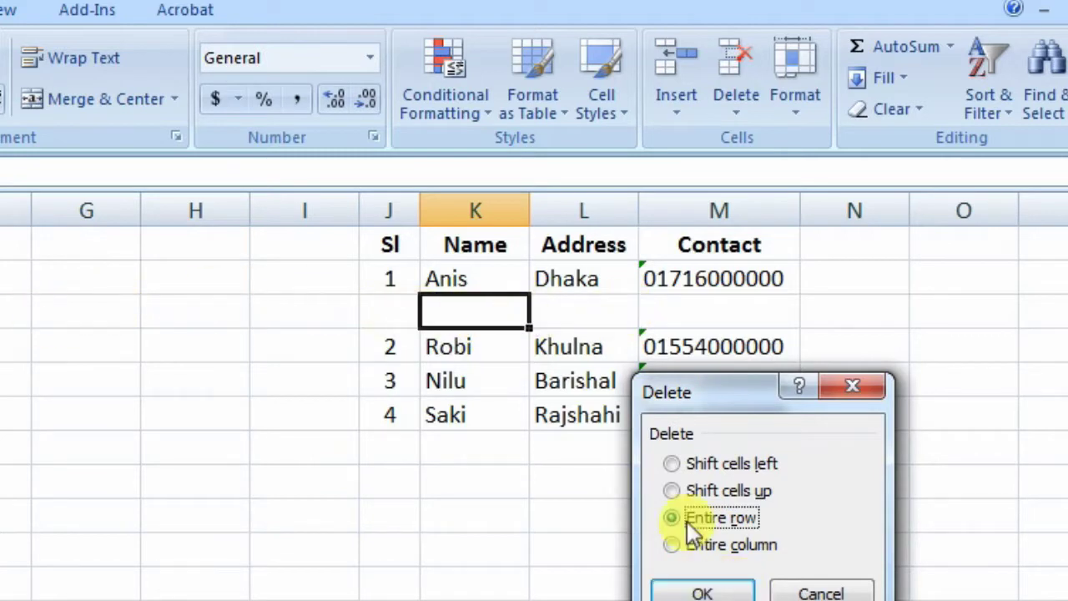
pyautogui.click(702, 592)
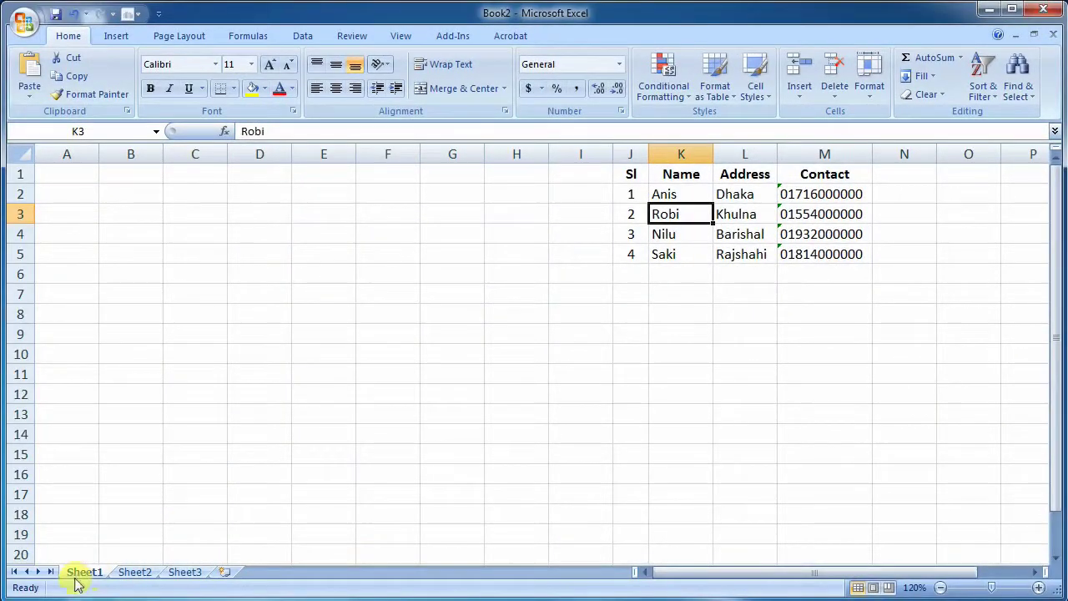
# From Sheet3, insert Sheet4 with Insert Sheet and add Sheet5 with the Insert Worksheet tab
pyautogui.click(131, 574)
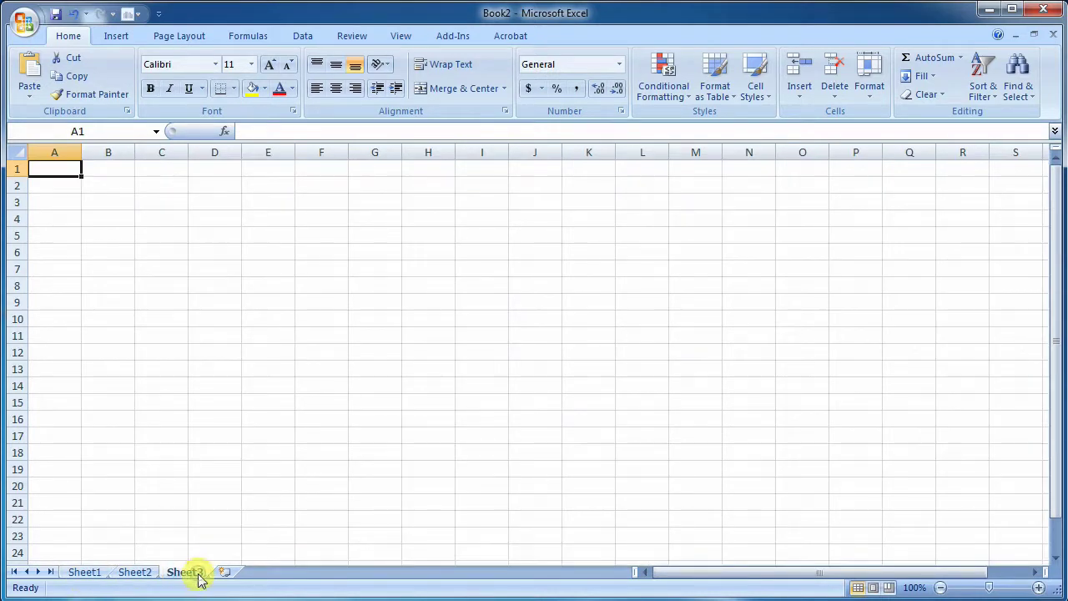
pyautogui.click(136, 576)
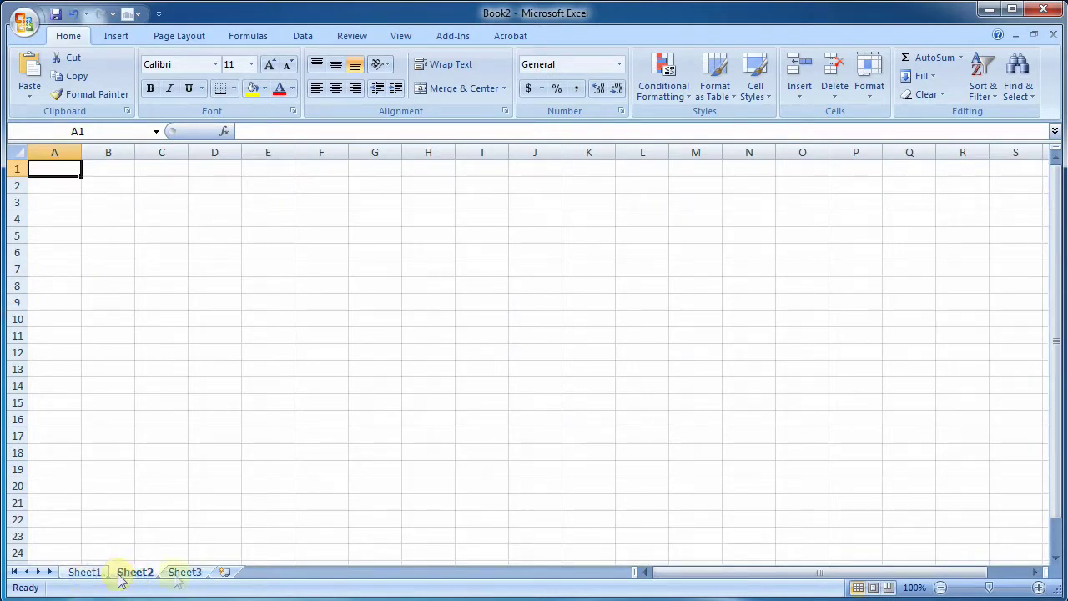
pyautogui.click(179, 576)
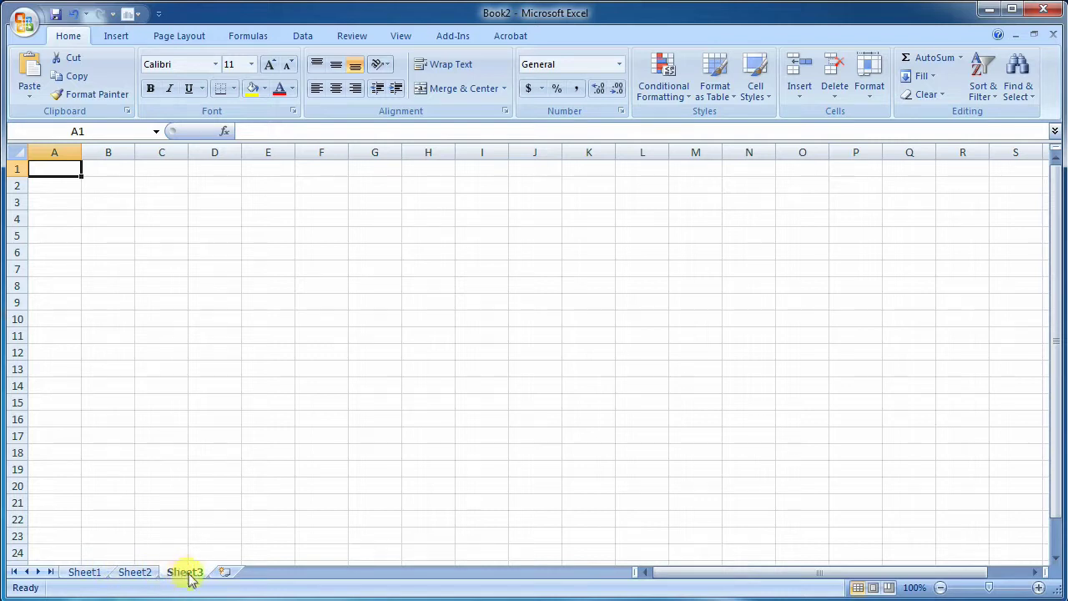
pyautogui.click(810, 98)
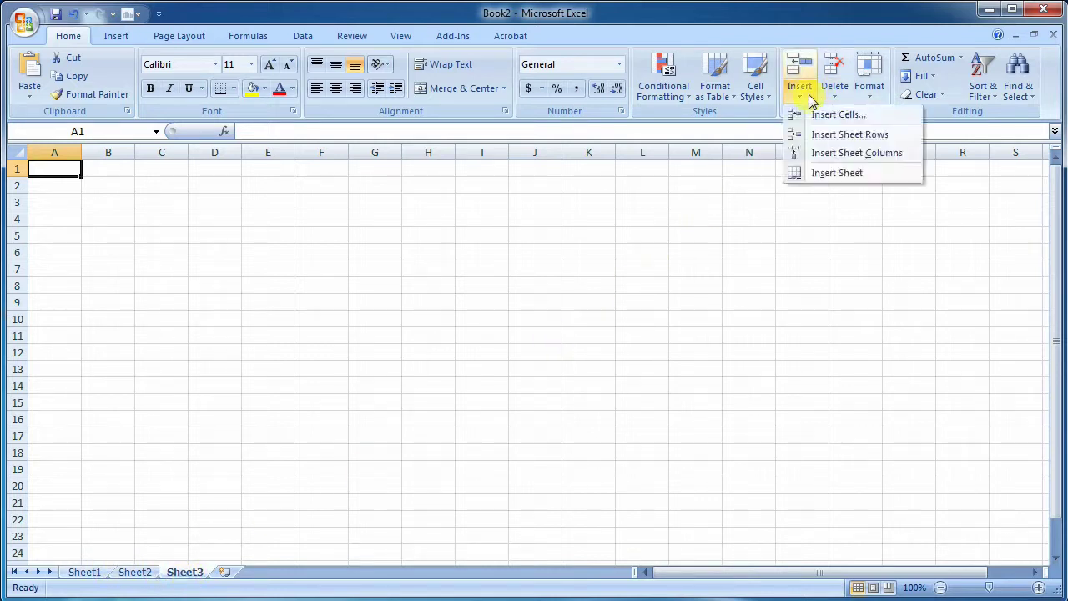
pyautogui.click(830, 176)
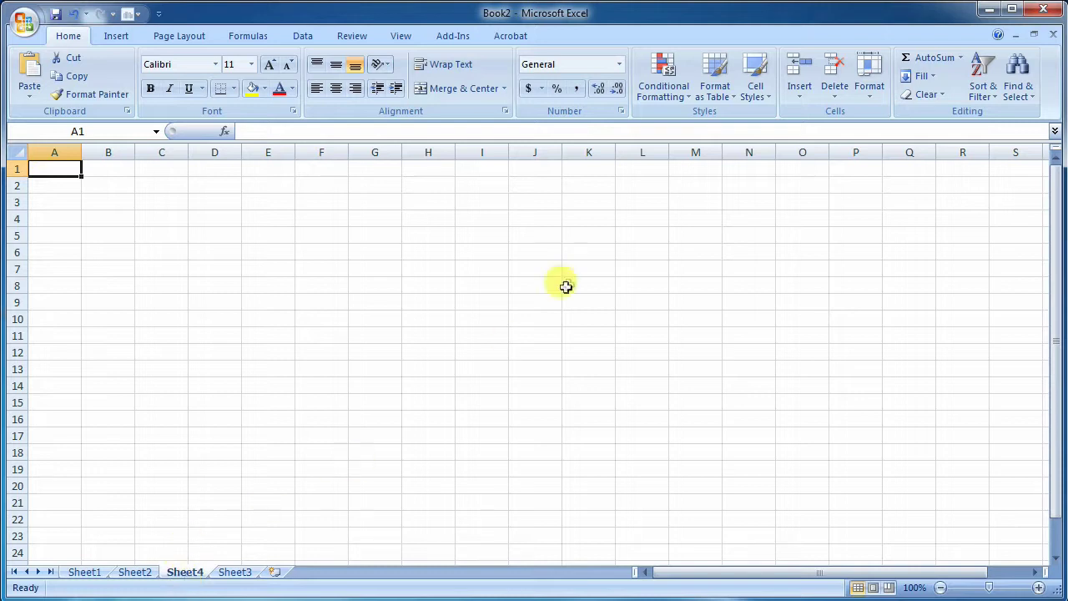
pyautogui.click(277, 573)
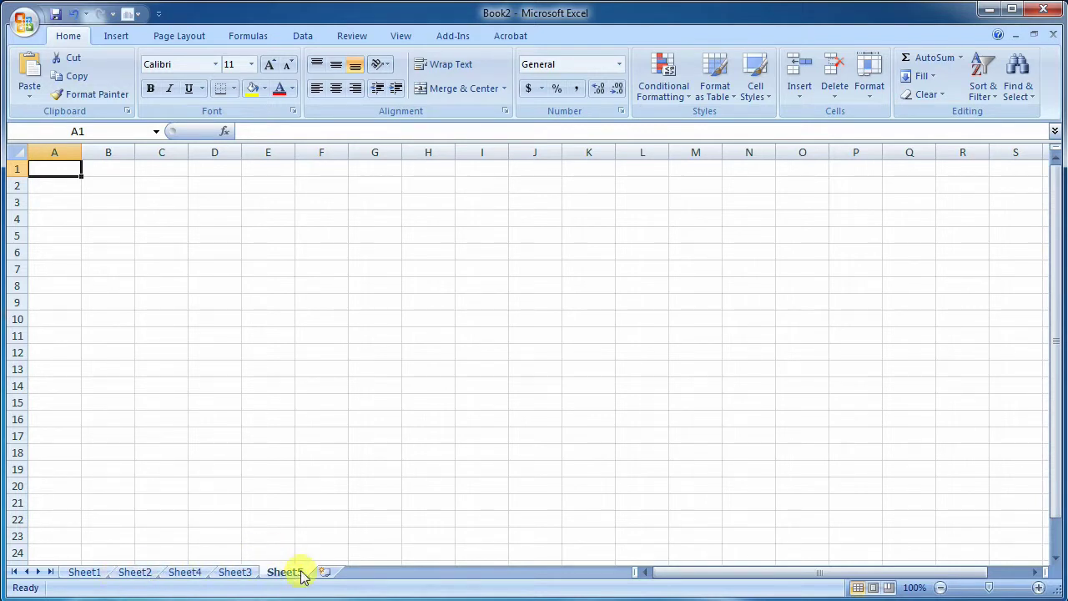
pyautogui.click(842, 96)
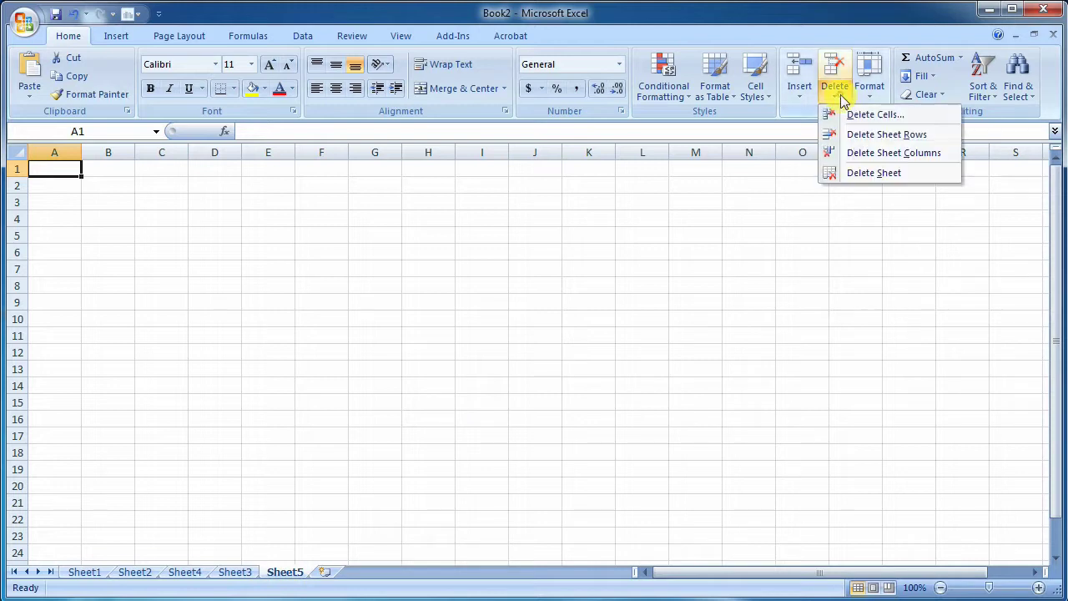
# Delete Sheet5 and Sheet4, then go back to the contact table on Sheet1
pyautogui.click(870, 178)
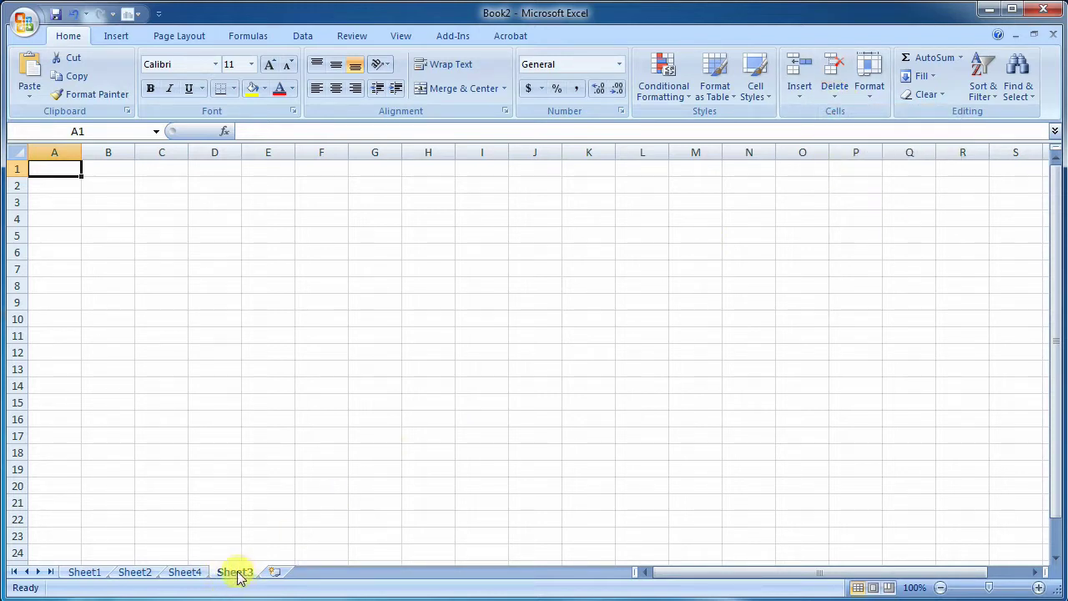
pyautogui.moveTo(245, 575); pyautogui.dragTo(200, 576)
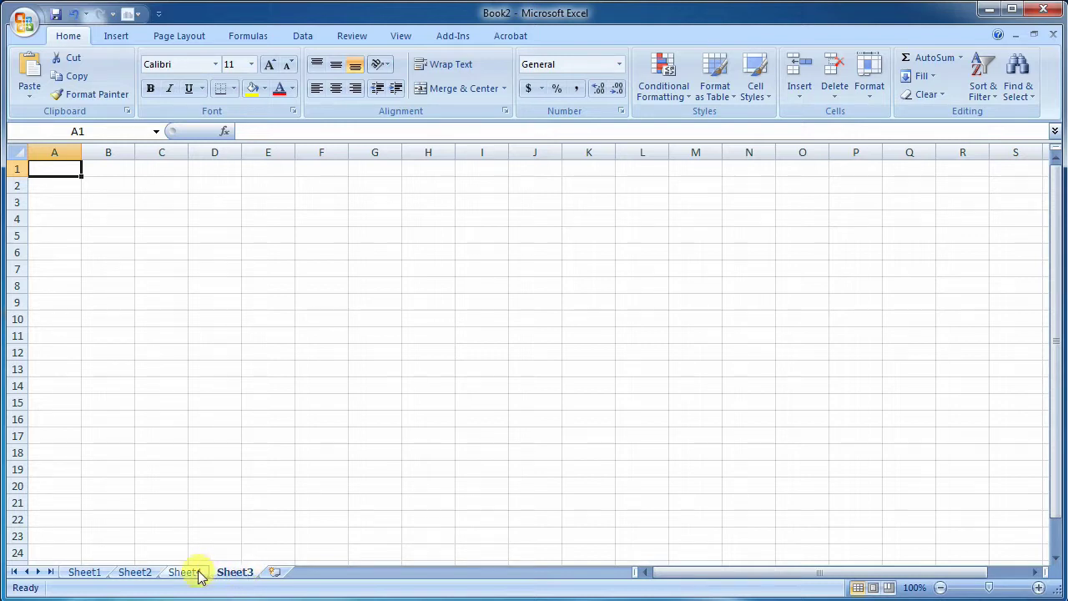
pyautogui.rightClick(201, 576)
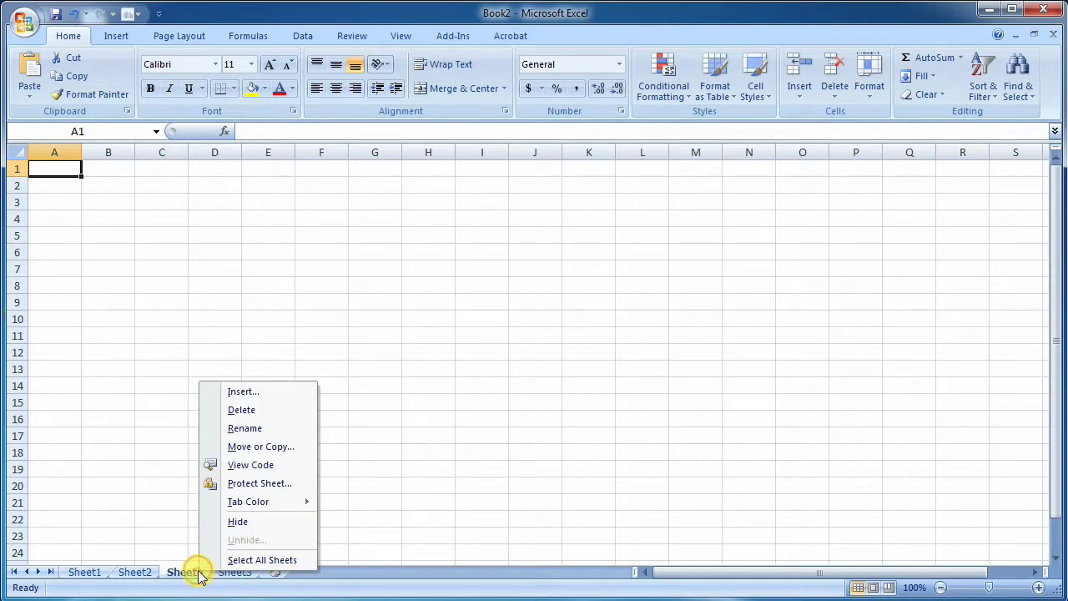
pyautogui.click(254, 412)
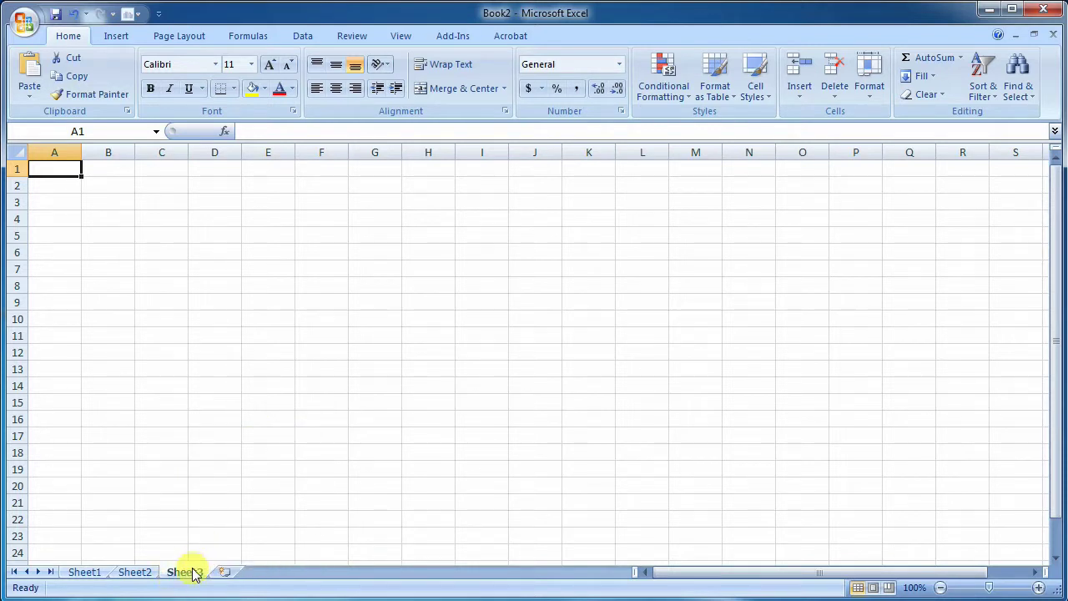
pyautogui.click(84, 572)
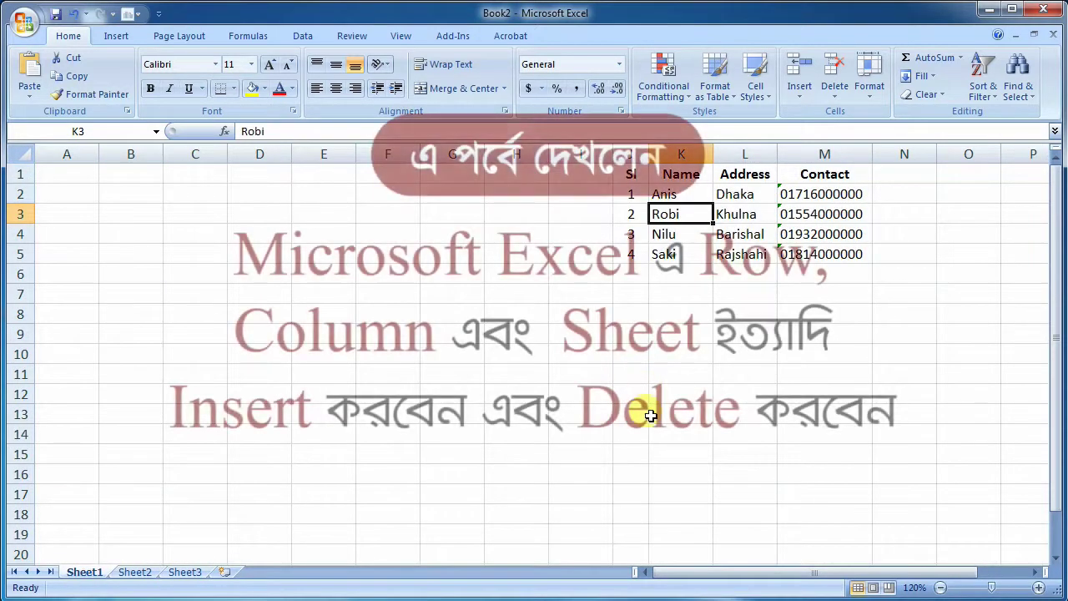